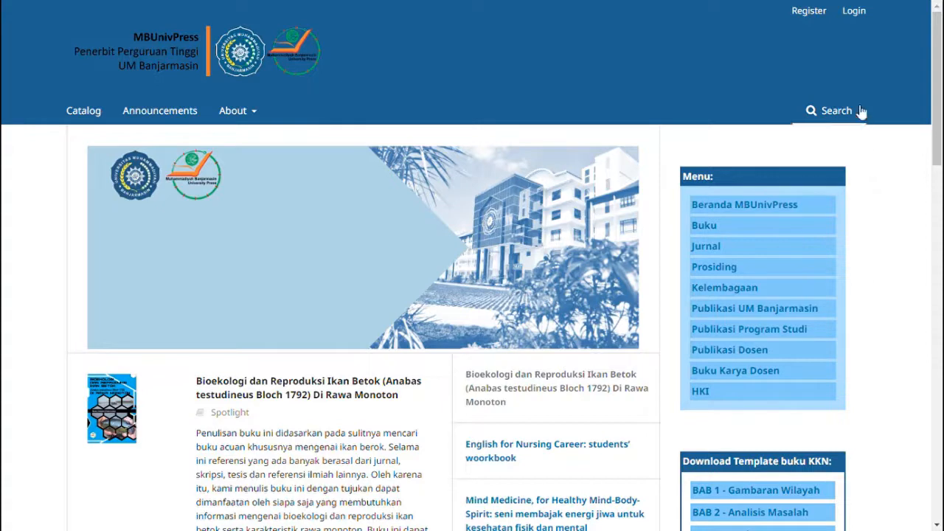
# - Log in with the autofilled credentials and go to the back-end Dashboard from the user menu
pyautogui.click(856, 12)
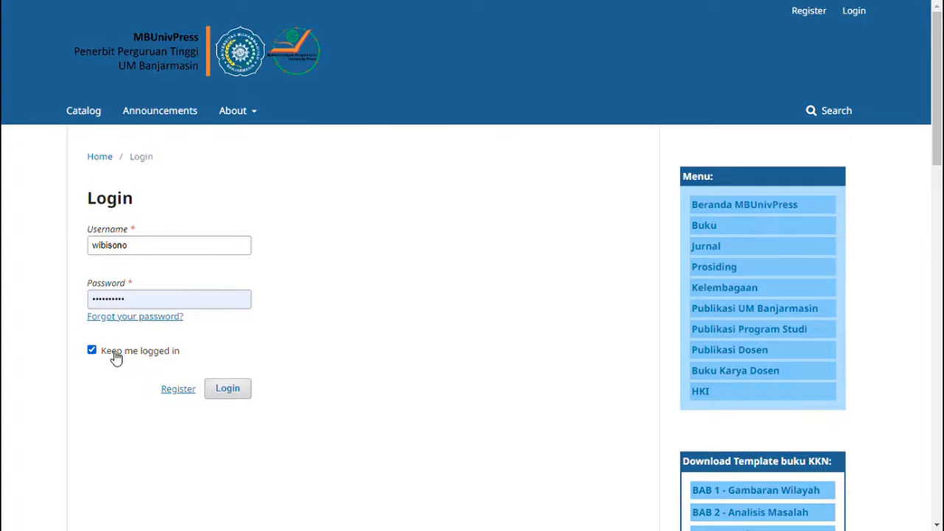
pyautogui.click(221, 396)
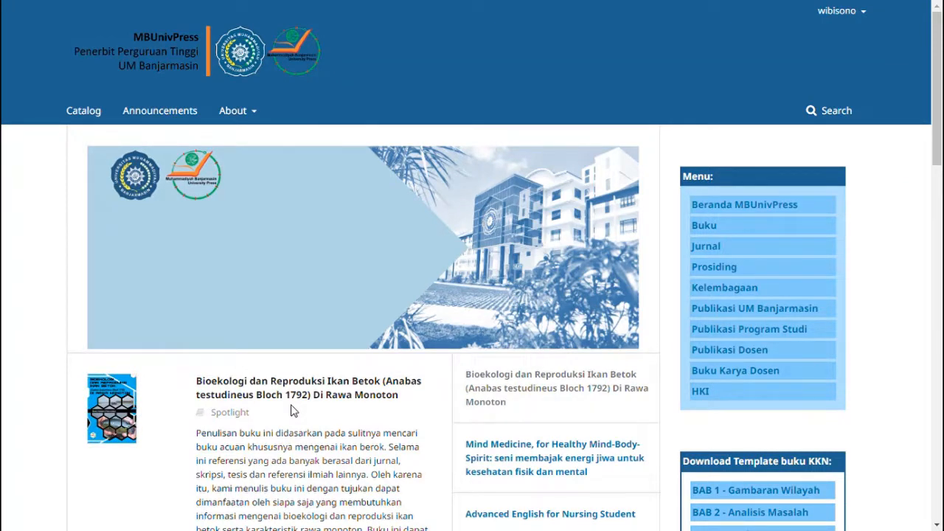
pyautogui.click(848, 11)
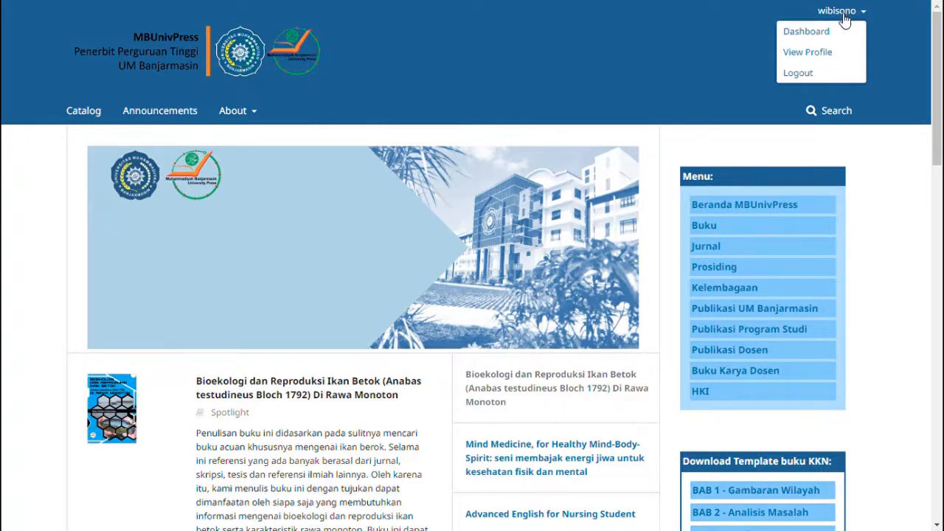
pyautogui.click(744, 60)
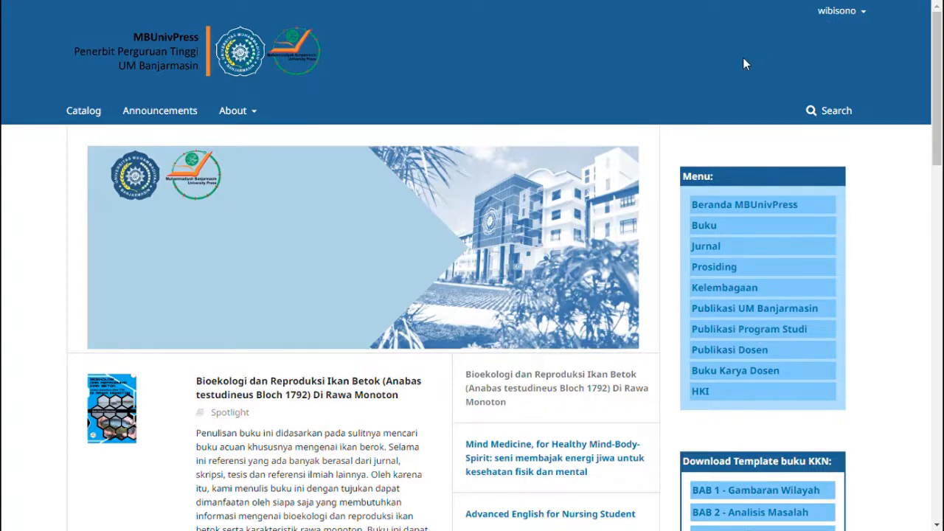
pyautogui.click(843, 13)
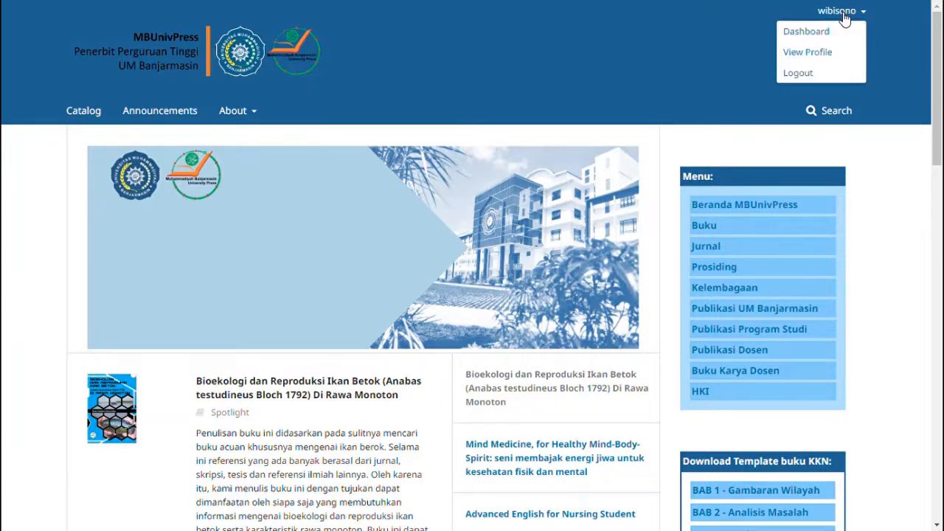
pyautogui.click(854, 32)
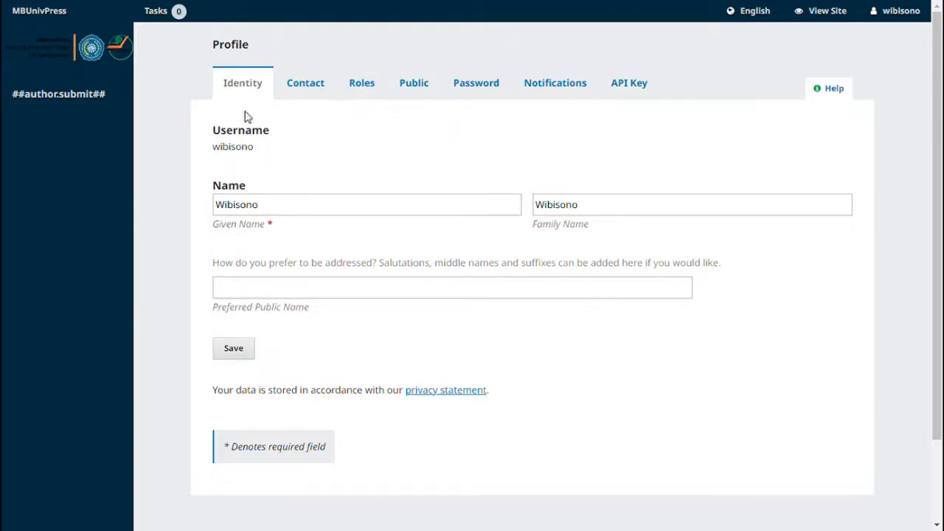
# - Start a new monograph submission from the sidebar submit link
pyautogui.click(92, 99)
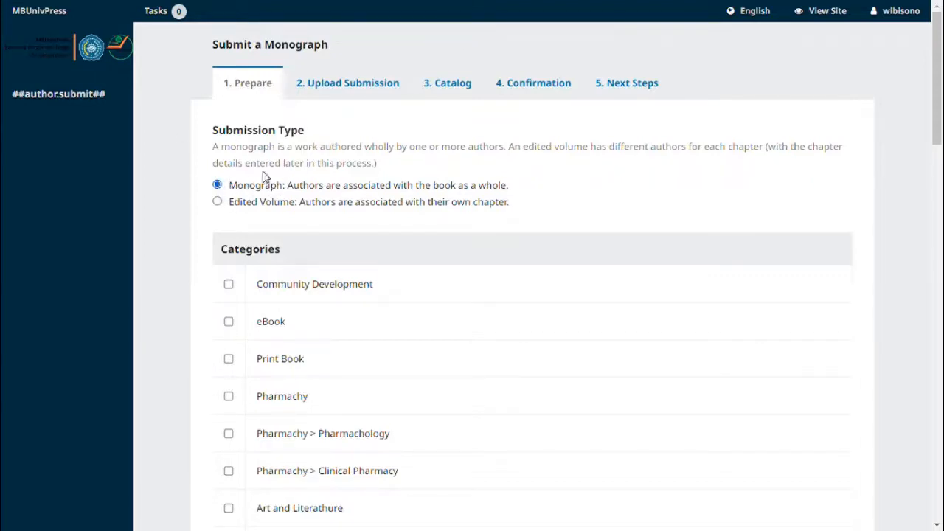
# - Tick the Community Development category, then scroll down the Prepare form
pyautogui.scroll(-2, 259, 175)
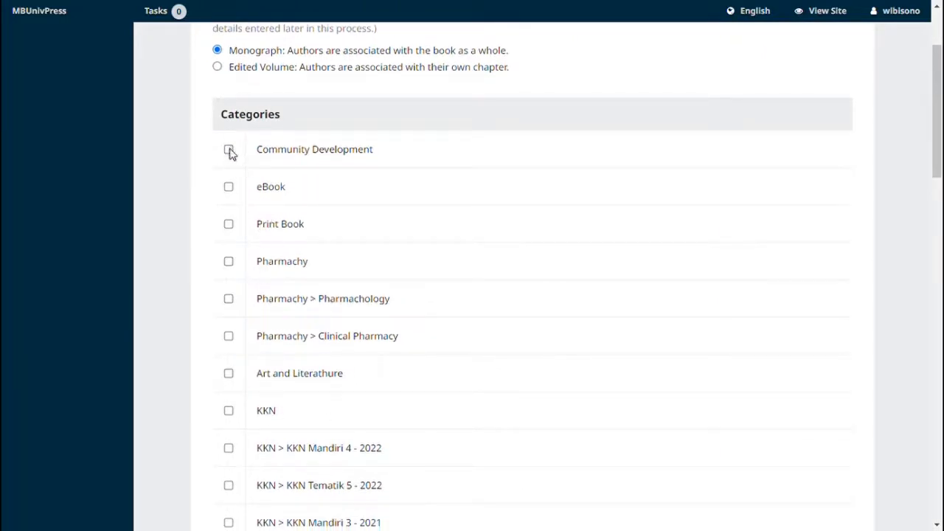
pyautogui.click(229, 152)
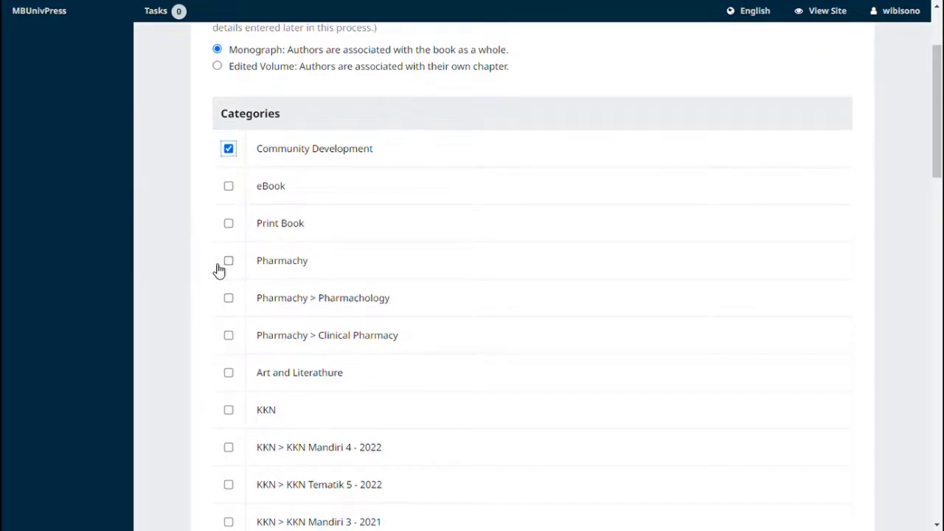
pyautogui.scroll(-3, 217, 268)
pyautogui.scroll(-6, 219, 270)
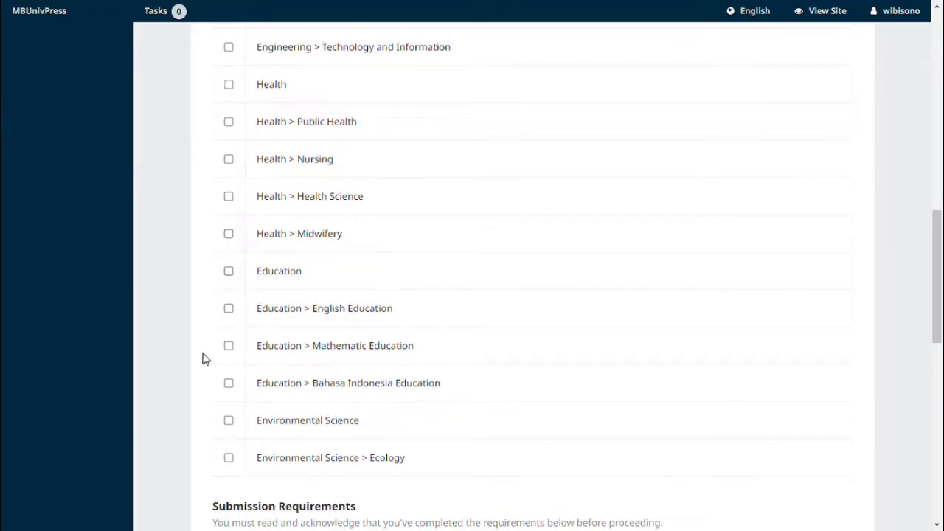
pyautogui.scroll(-1, 200, 361)
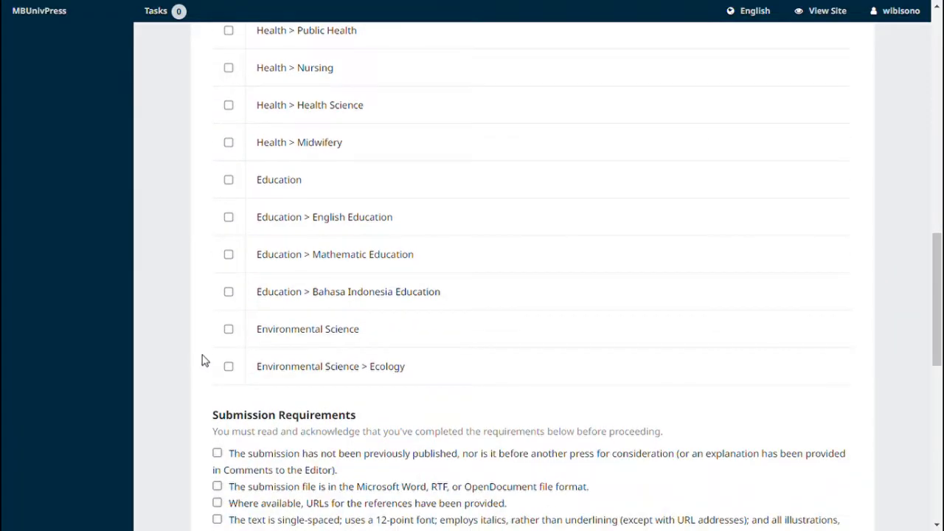
pyautogui.scroll(-1, 202, 361)
pyautogui.scroll(-2, 202, 361)
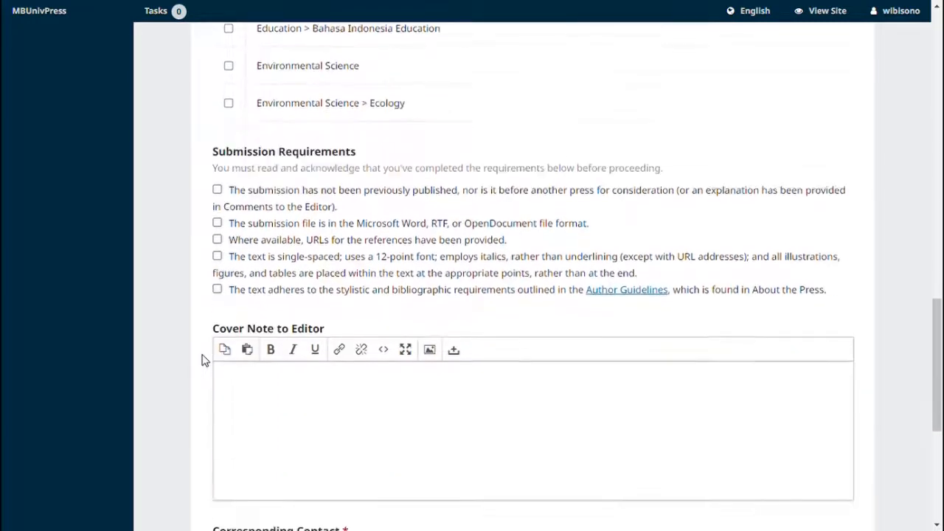
# - Tick all five Submission Requirements checkboxes
pyautogui.click(217, 129)
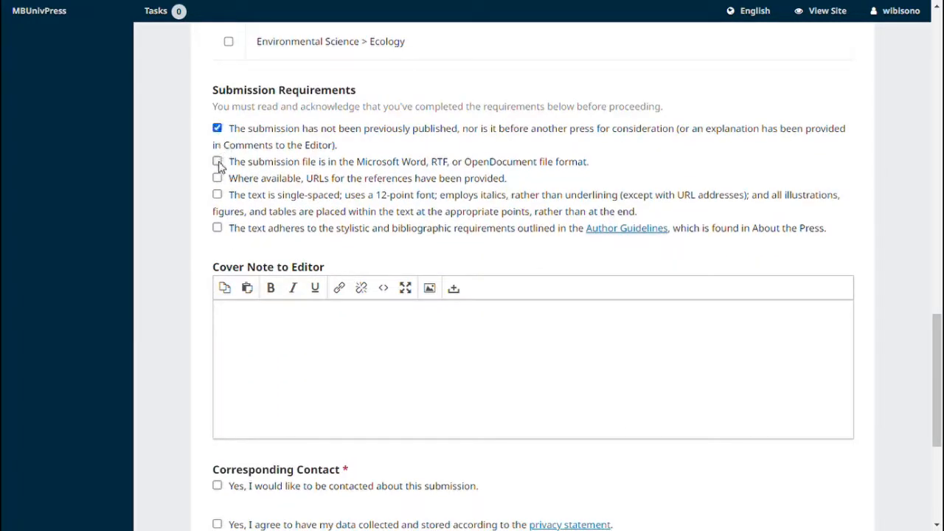
pyautogui.click(218, 161)
pyautogui.click(217, 179)
pyautogui.click(218, 195)
pyautogui.click(218, 228)
# - Tick both contact and data-collection consents, then save the Prepare step and continue
pyautogui.click(256, 336)
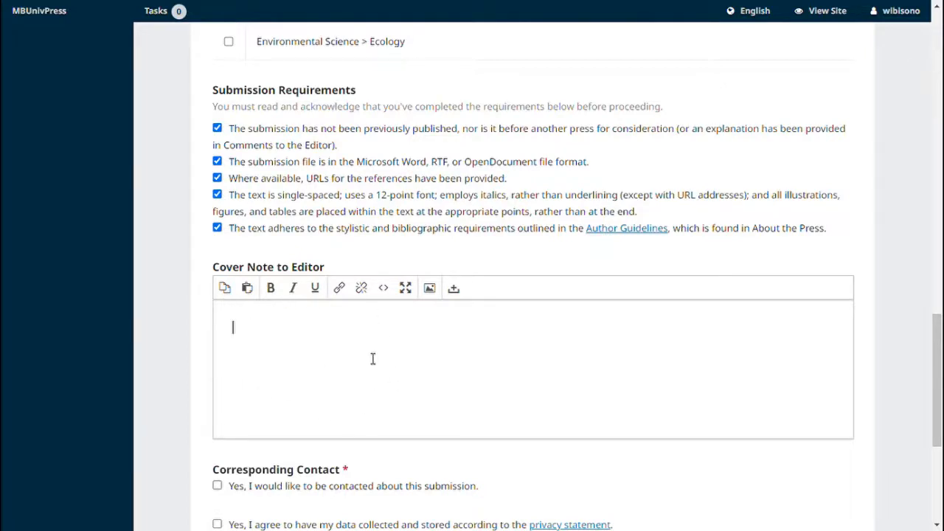
pyautogui.scroll(-2, 373, 358)
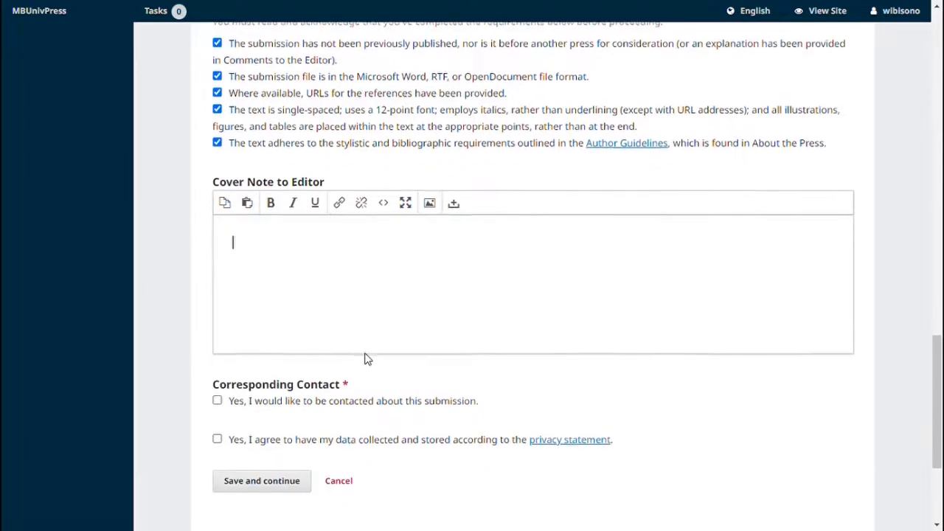
pyautogui.click(218, 357)
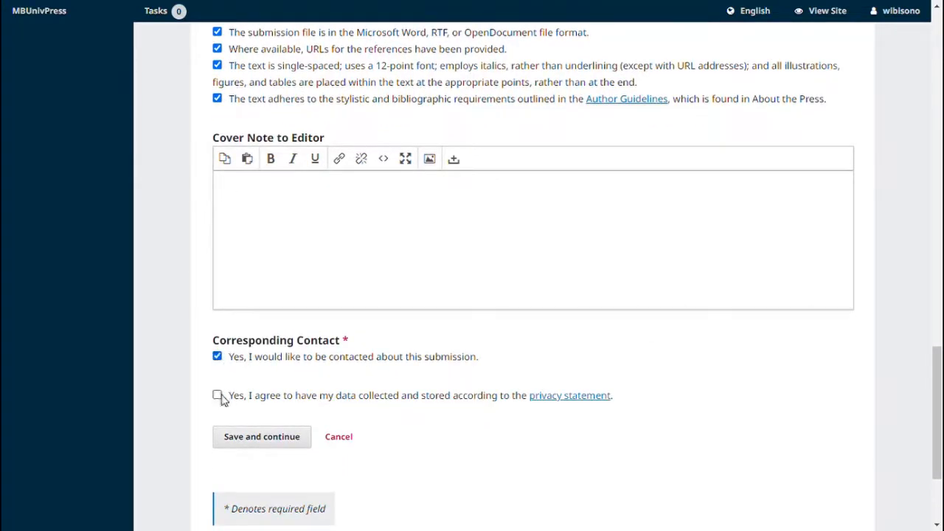
pyautogui.click(218, 397)
pyautogui.click(248, 439)
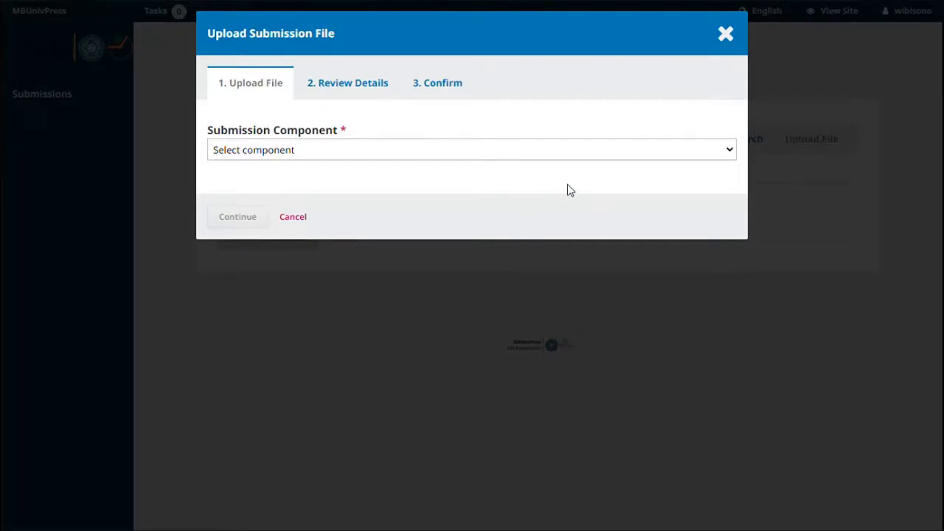
# - Upload the book template .docx as the Bibliography component and continue
pyautogui.click(602, 157)
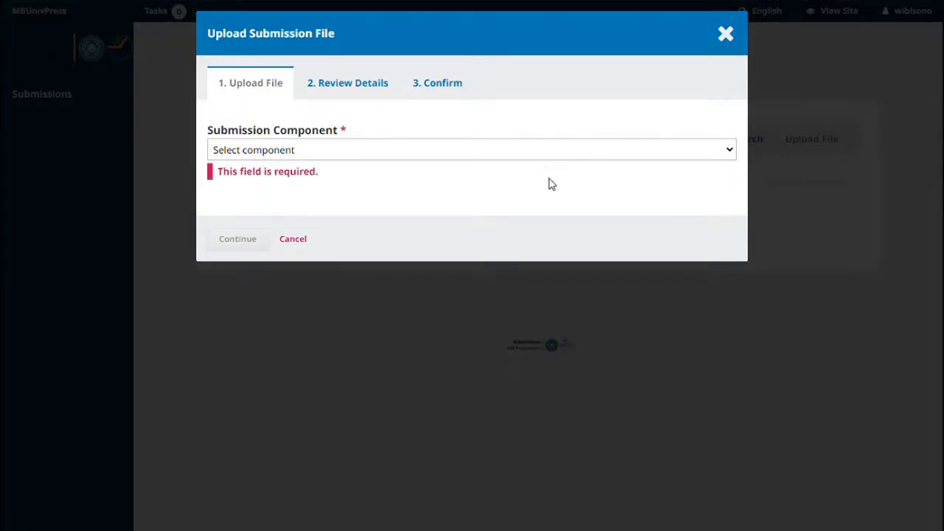
pyautogui.click(510, 237)
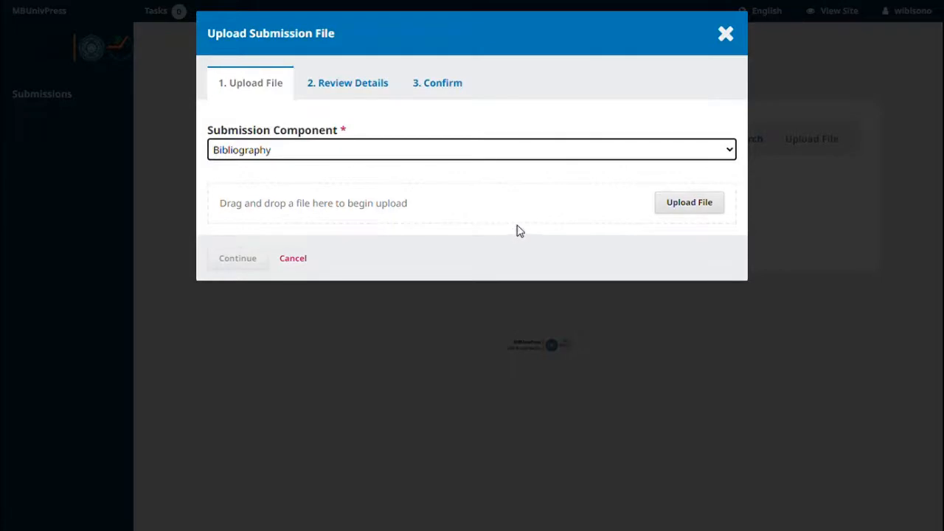
pyautogui.click(680, 213)
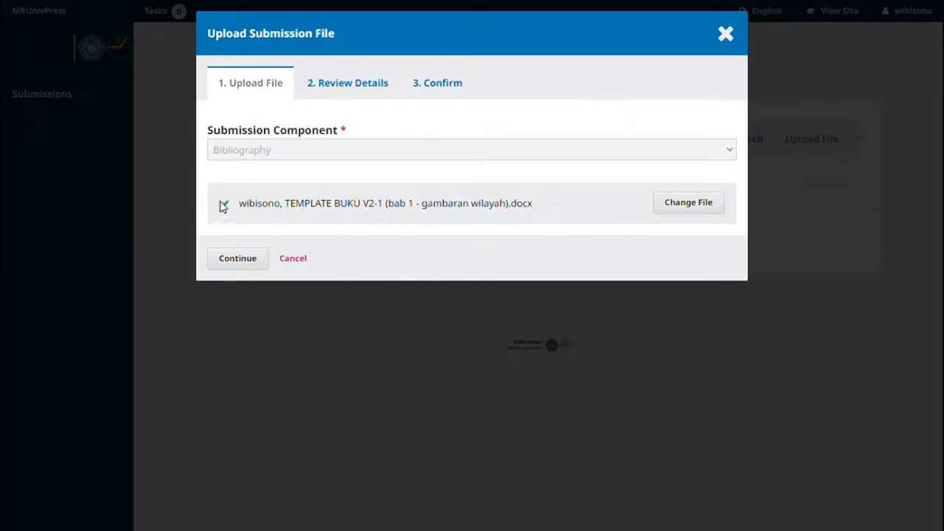
pyautogui.click(250, 264)
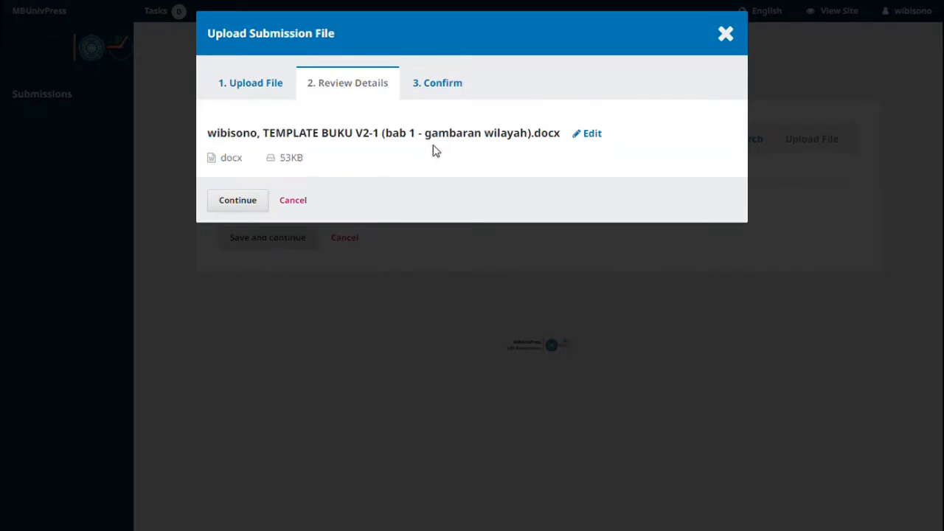
# - Continue past Review Details and complete adding the Bibliography file
pyautogui.click(254, 203)
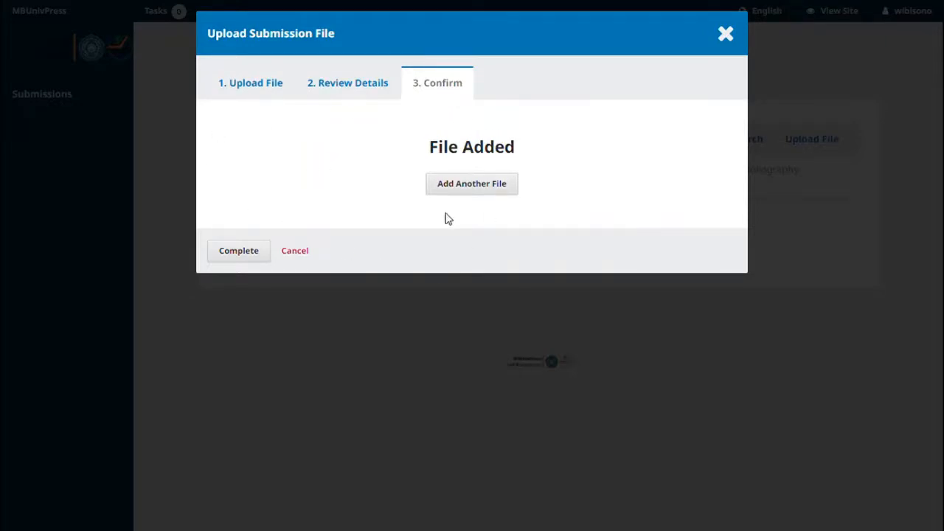
pyautogui.click(264, 252)
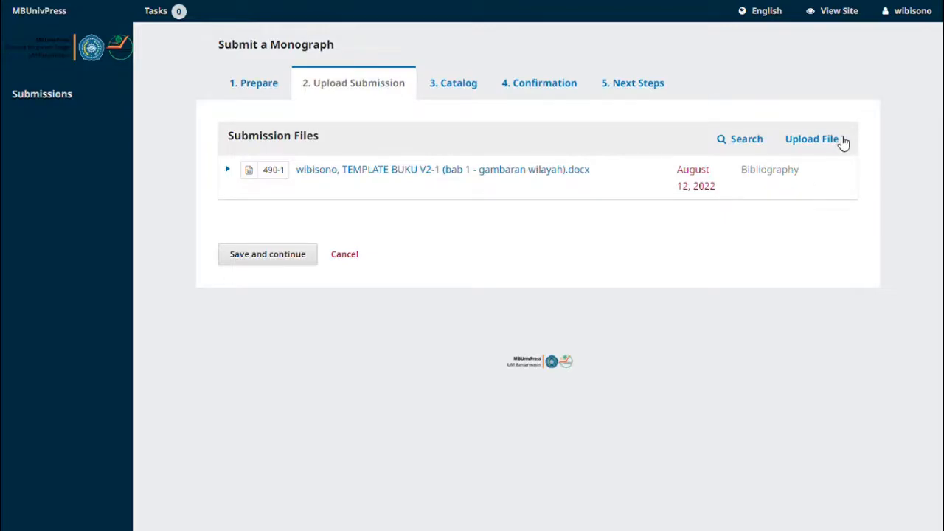
# - Discard a second Bibliography upload and save the files step to reach Catalog
pyautogui.click(812, 140)
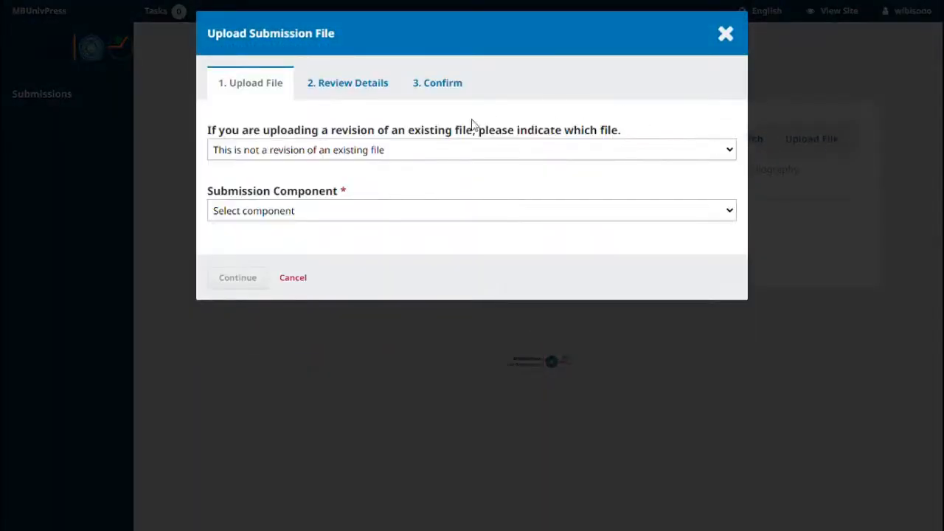
pyautogui.click(501, 156)
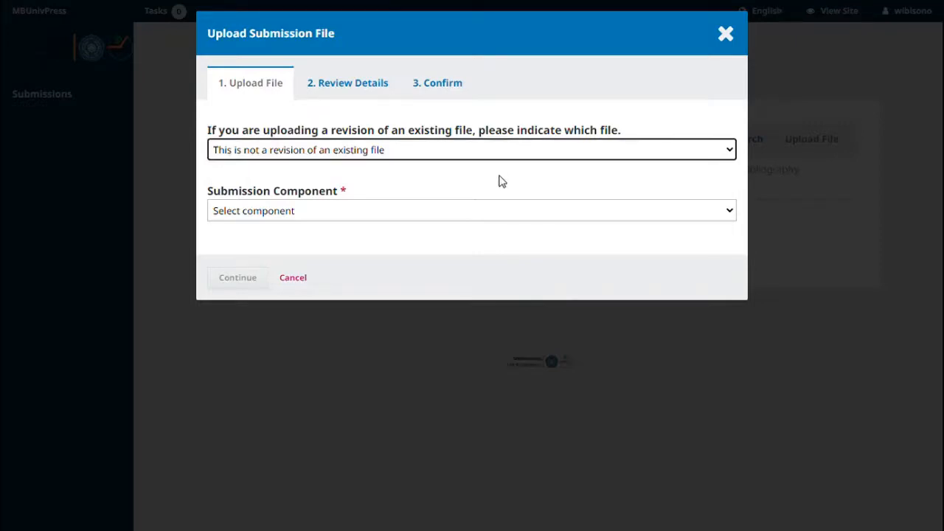
pyautogui.click(506, 213)
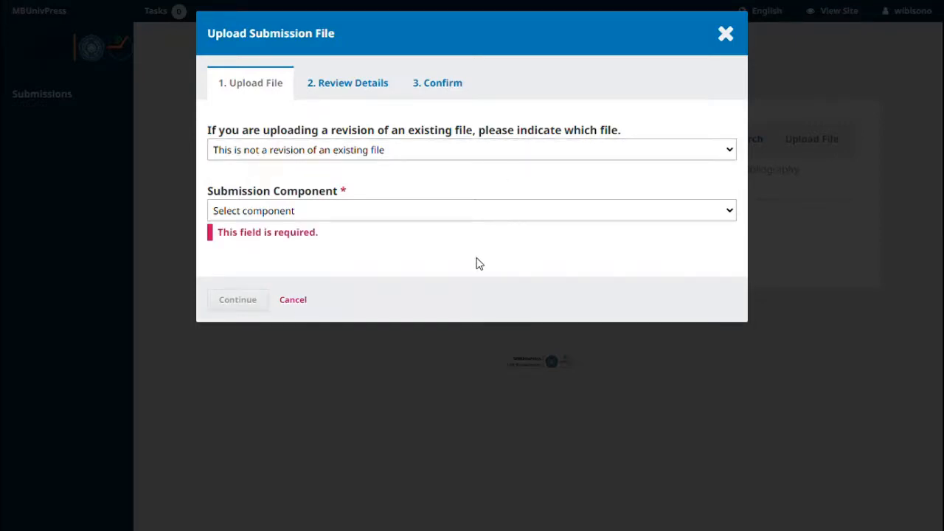
pyautogui.click(480, 305)
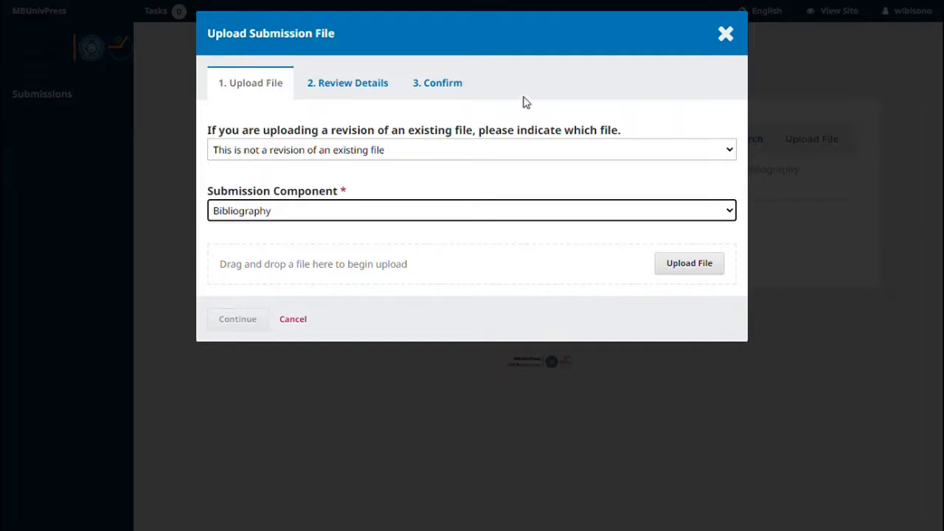
pyautogui.click(813, 155)
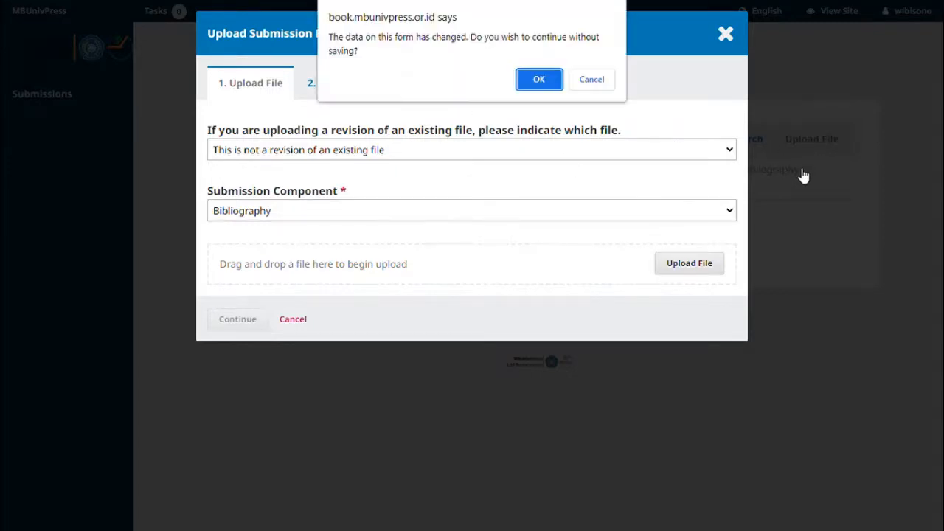
pyautogui.click(553, 84)
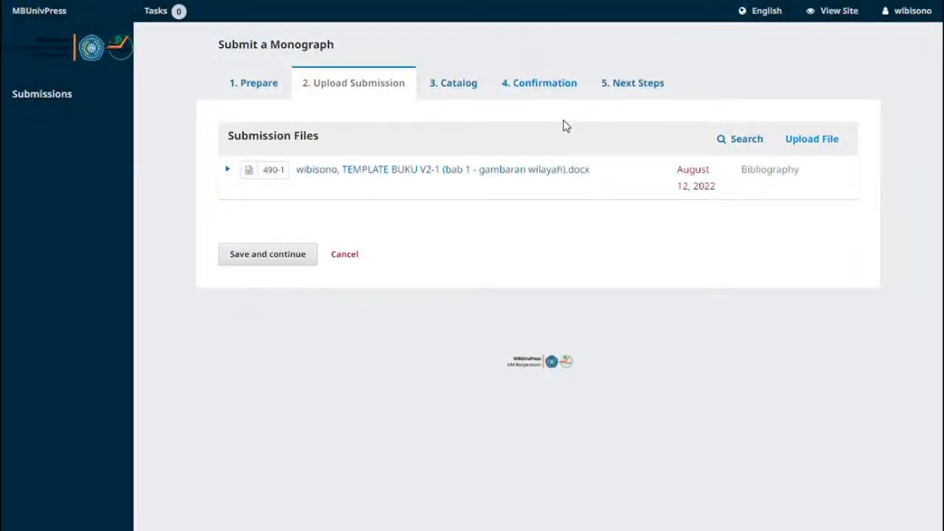
pyautogui.click(307, 261)
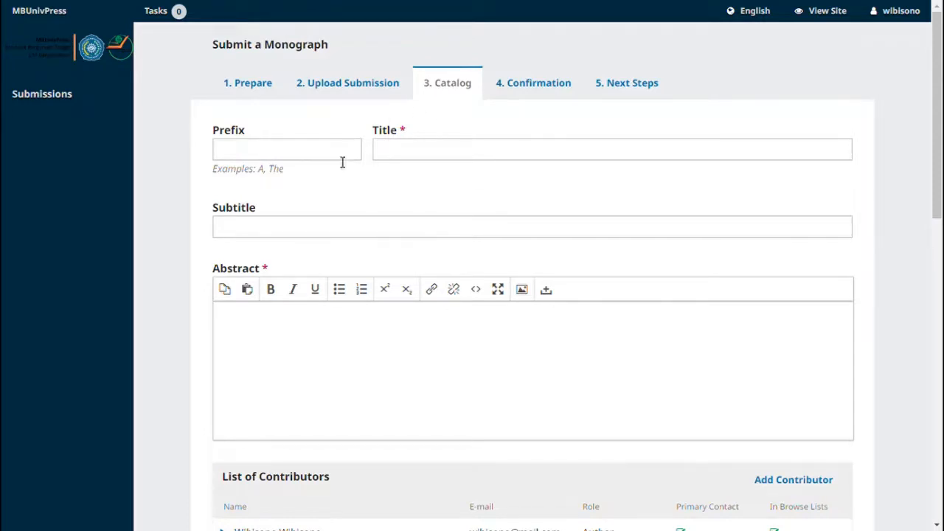
# - Enter the title 'Judul Buku Untuk Contoh Penerbitan'
pyautogui.scroll(-1, 446, 189)
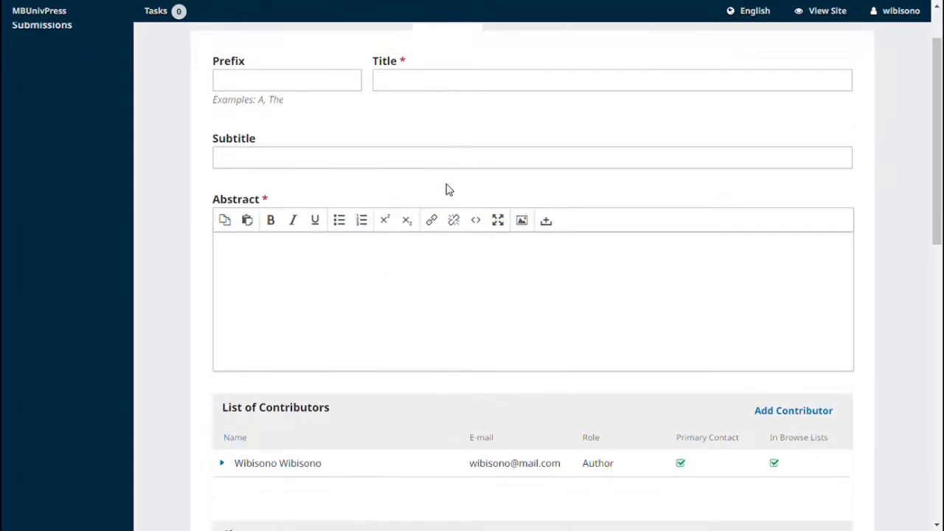
pyautogui.scroll(1, 446, 189)
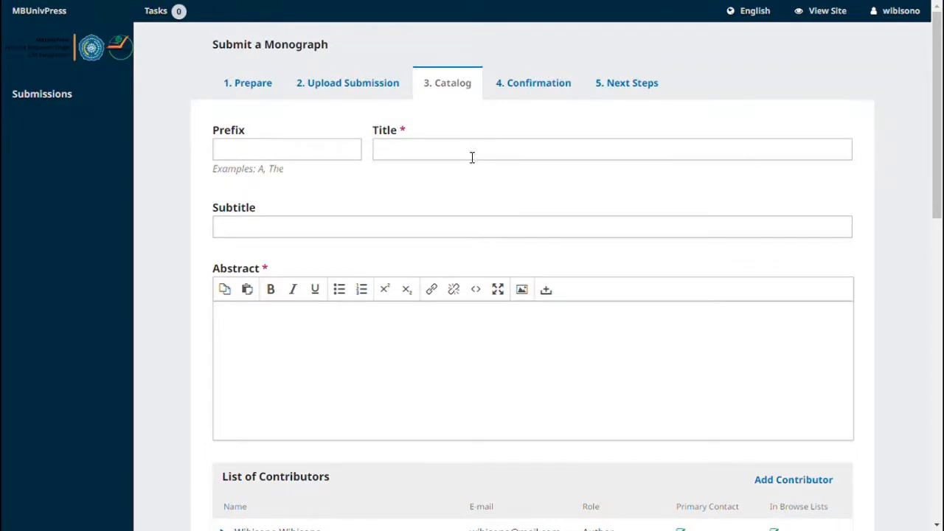
pyautogui.click(427, 154)
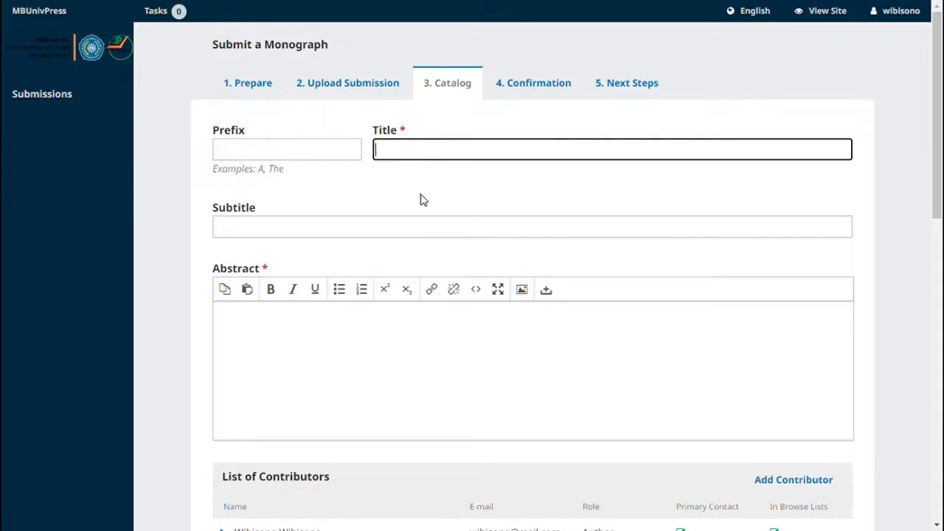
pyautogui.write('Judul Buku ynag')
pyautogui.press('BackSpace')
pyautogui.press('BackSpace')
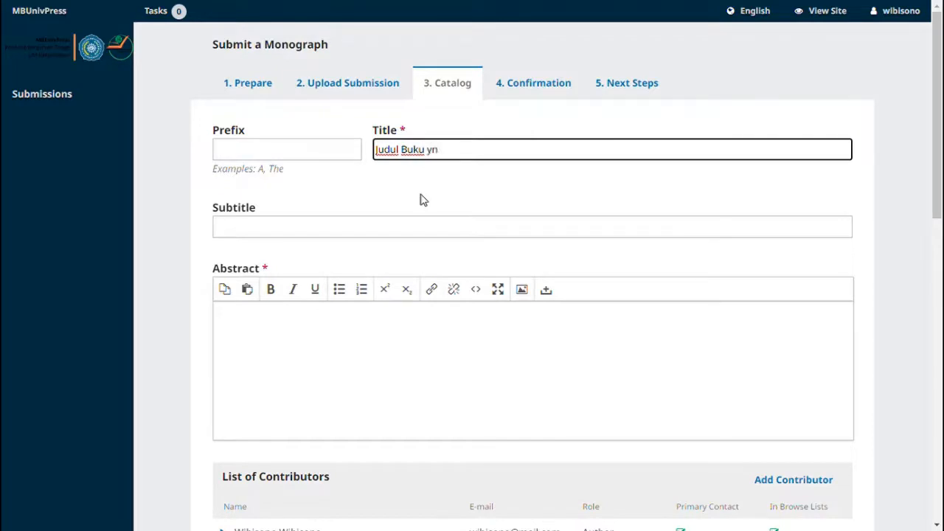
pyautogui.press('BackSpace')
pyautogui.press('BackSpace')
pyautogui.write('Untuk Contoh Pe')
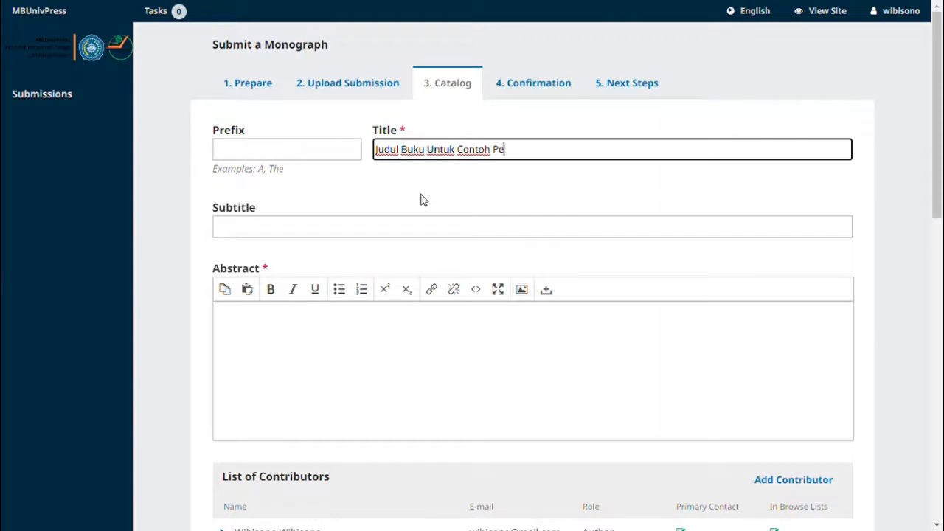
pyautogui.press('BackSpace')
pyautogui.write('enerbitan')
# - Write the abstract 'contoh abstrak atau diisi dengan ringkasan dari buku' and open Add Contributor
pyautogui.press('Tab')
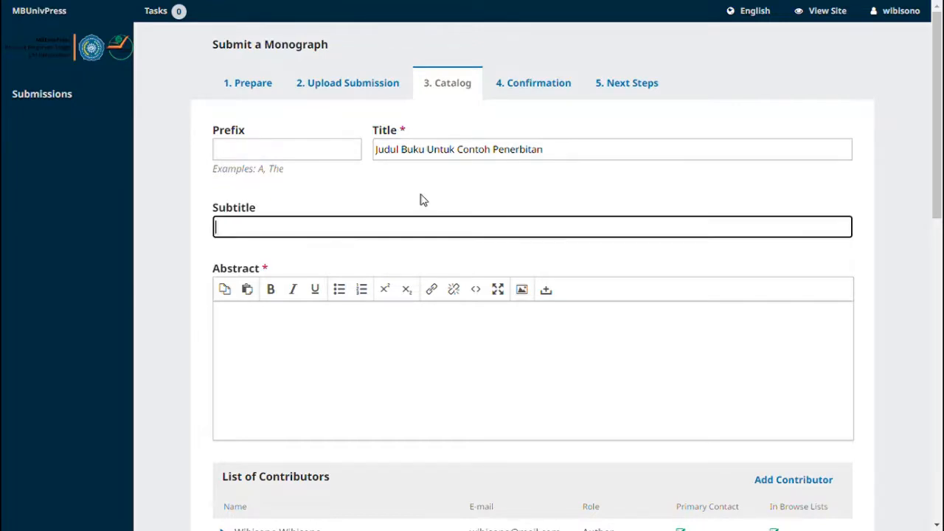
pyautogui.press('Tab')
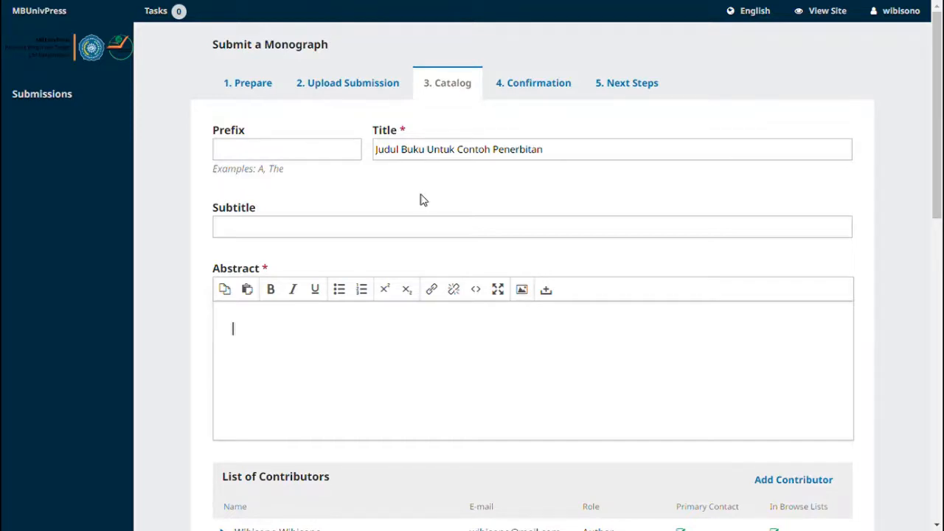
pyautogui.write('contoh abstrak atau ')
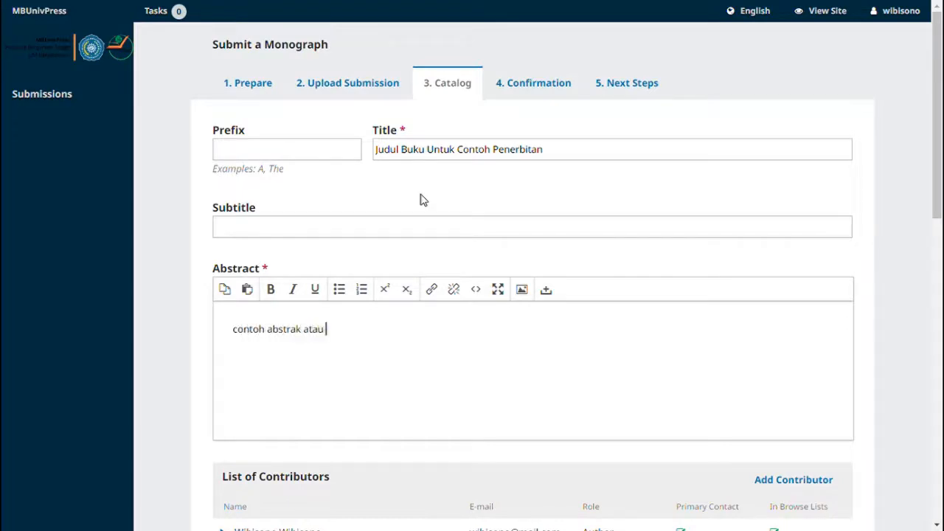
pyautogui.write('diisi dengan ringkasan dar')
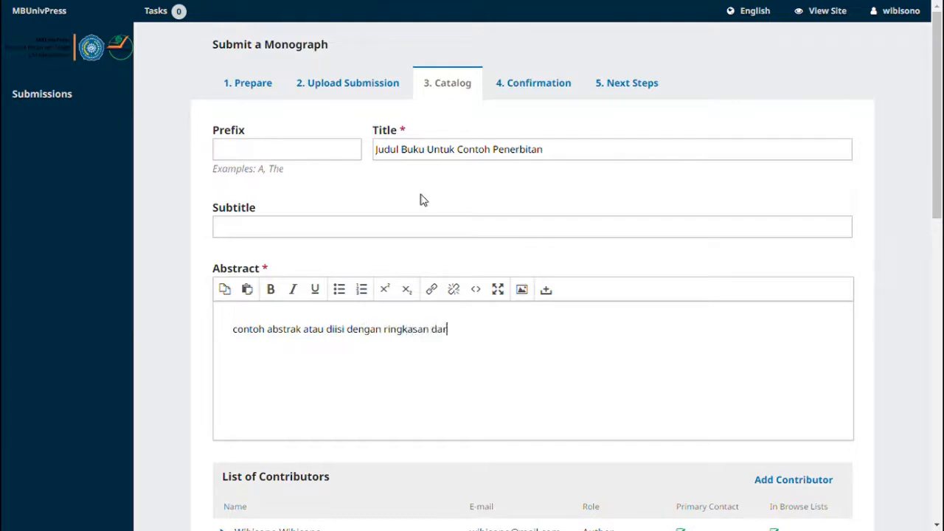
pyautogui.write('i buku')
pyautogui.scroll(-5, 472, 265)
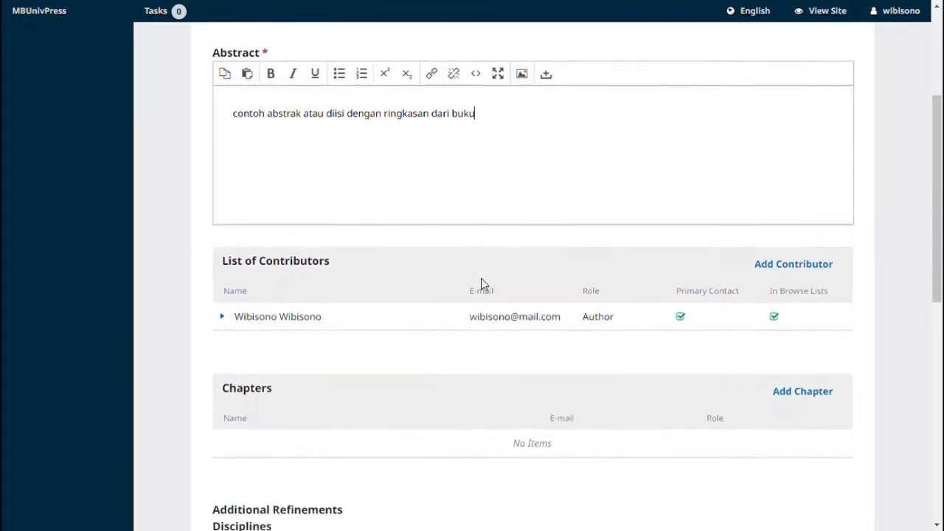
pyautogui.scroll(1, 481, 283)
pyautogui.scroll(-3, 485, 281)
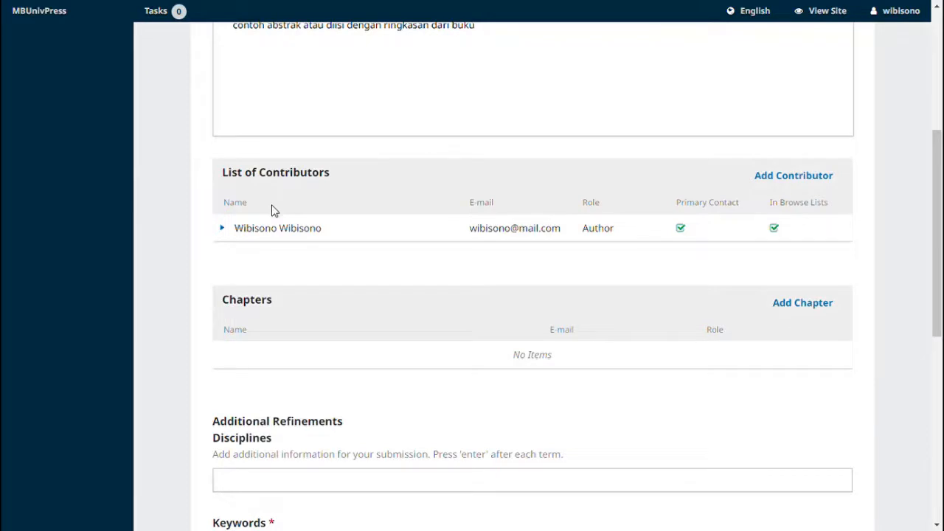
pyautogui.click(814, 184)
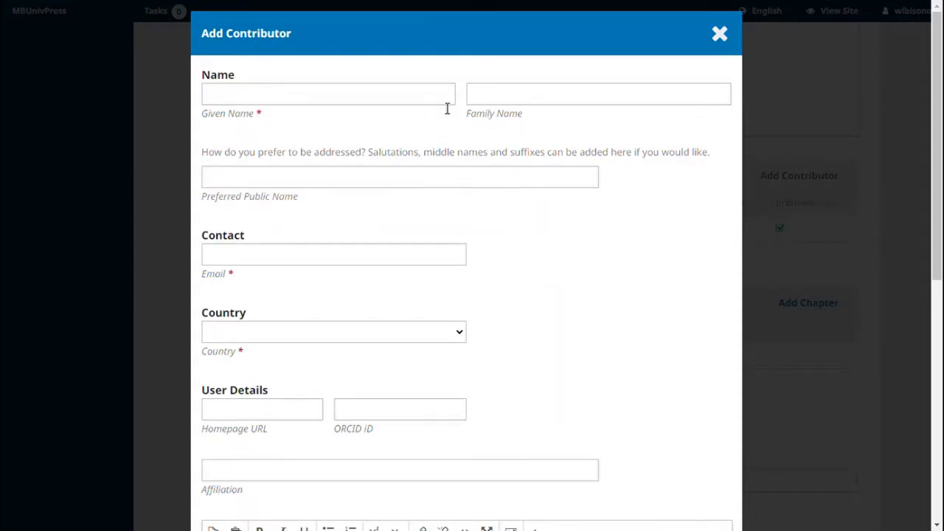
# - Enter the contributor's given name and family name
pyautogui.click(487, 96)
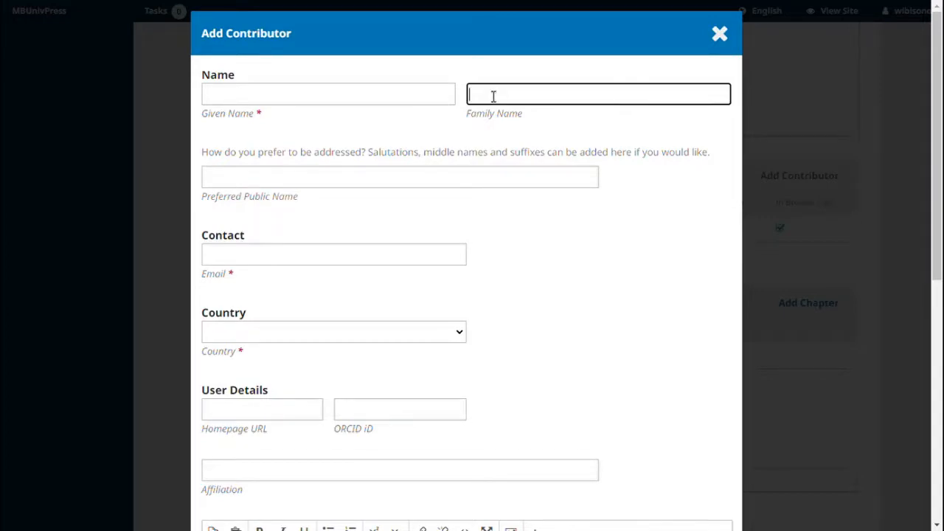
pyautogui.click(419, 95)
pyautogui.click(485, 94)
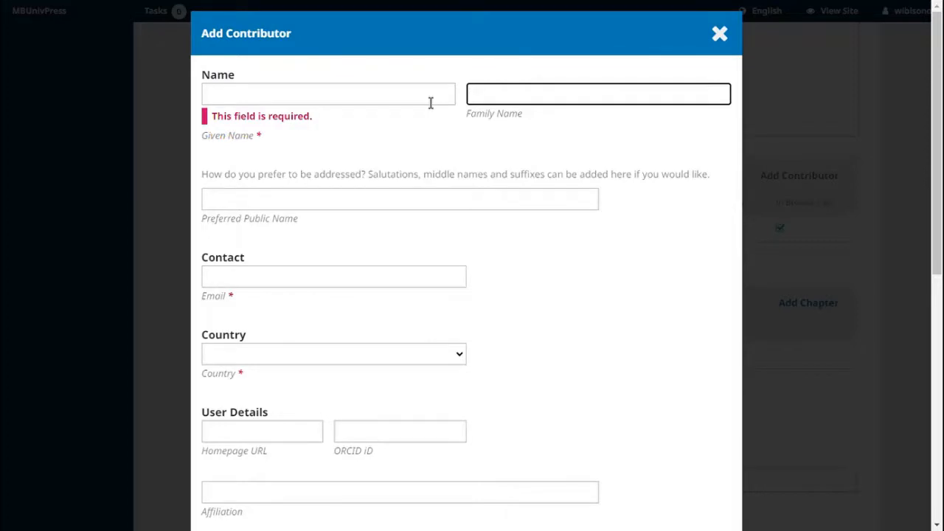
pyautogui.click(396, 100)
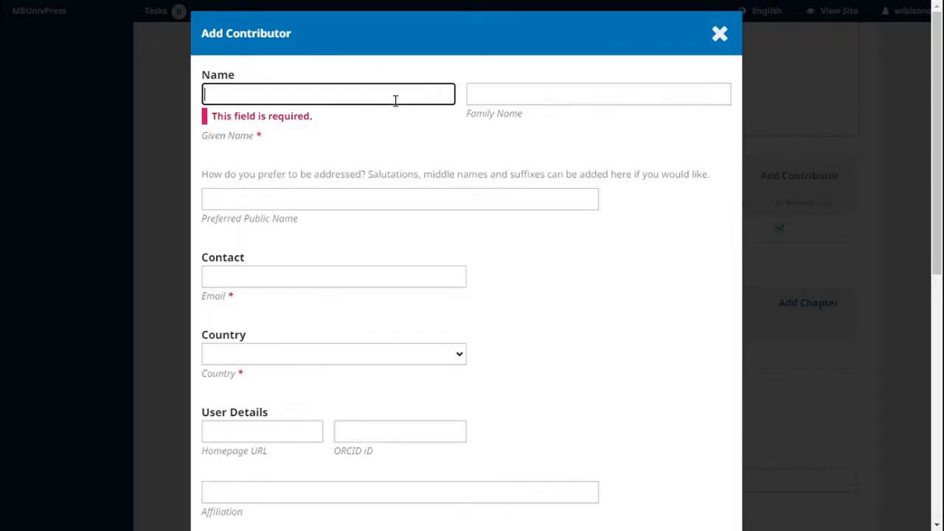
pyautogui.click(488, 97)
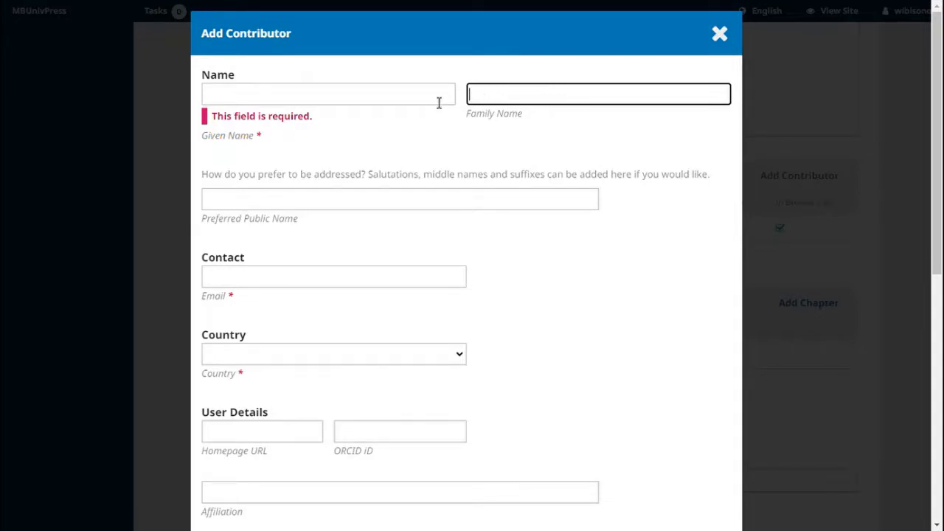
pyautogui.click(438, 101)
pyautogui.click(487, 97)
pyautogui.click(438, 101)
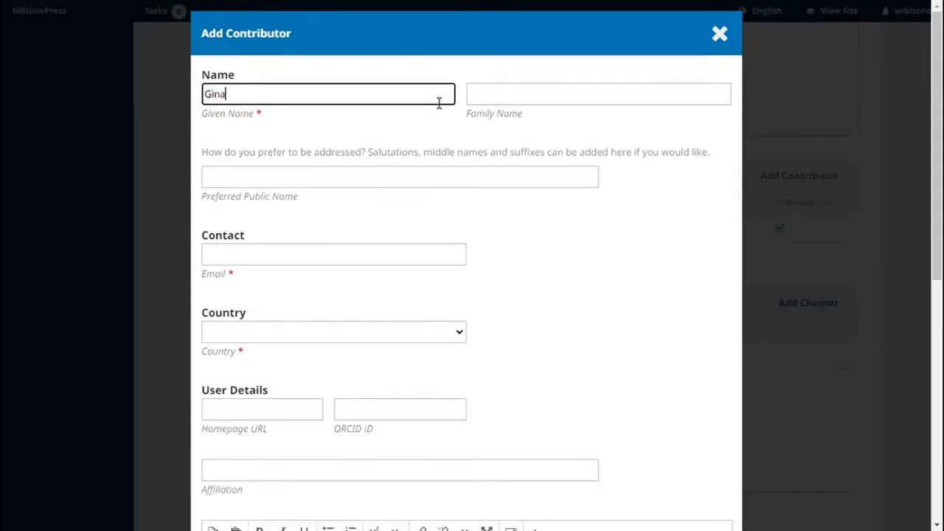
pyautogui.press('Tab')
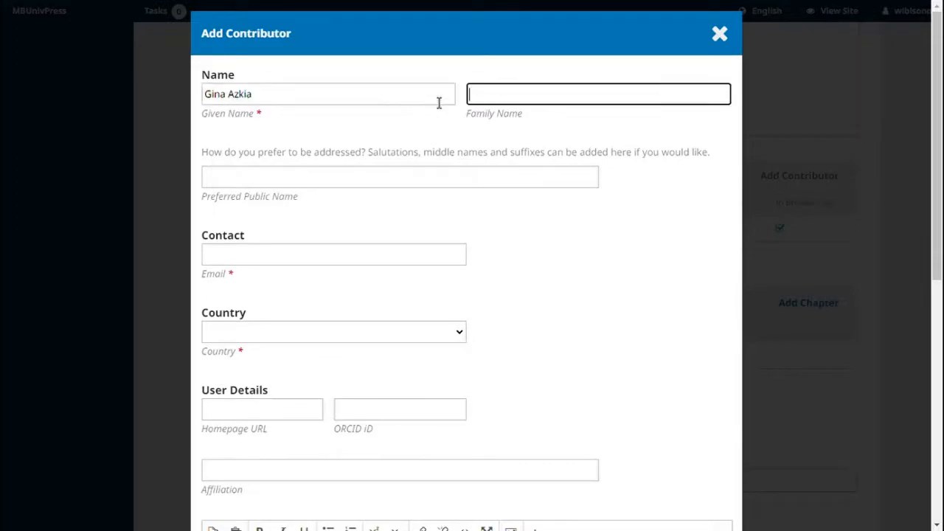
# - Fill in the contributor's e-mail address and set their country to Indonesia
pyautogui.press('Tab')
pyautogui.press('Tab')
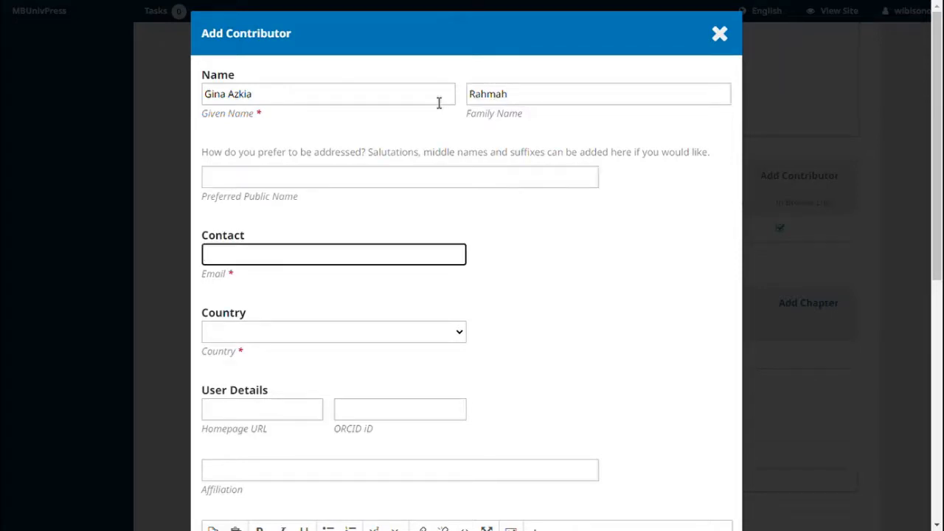
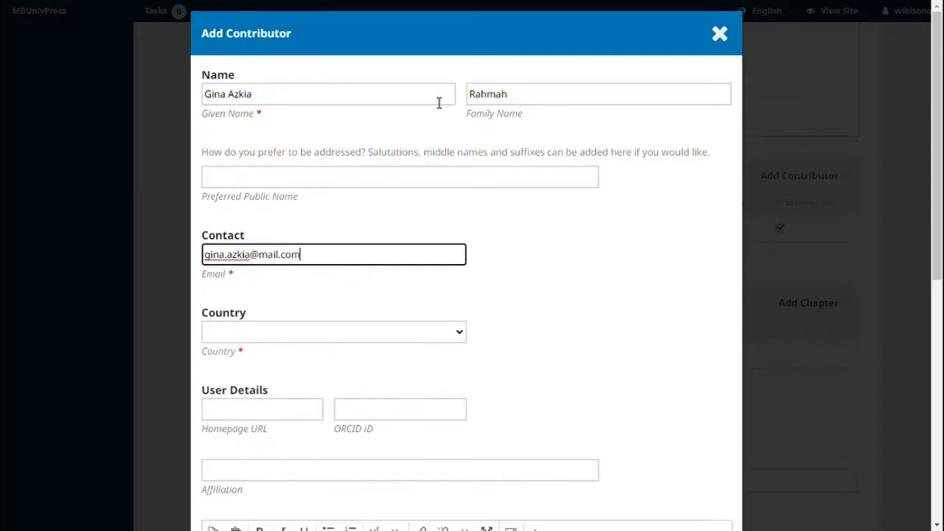
pyautogui.press('Tab')
pyautogui.press('i')
pyautogui.press('Down')
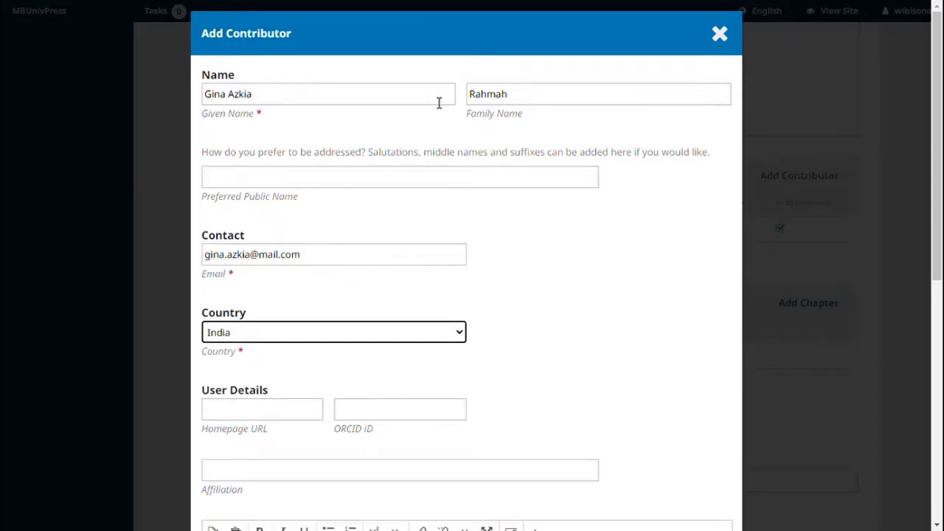
pyautogui.press('Down')
pyautogui.press('Down')
pyautogui.press('Up')
pyautogui.press('Tab')
pyautogui.press('Tab')
pyautogui.press('Tab')
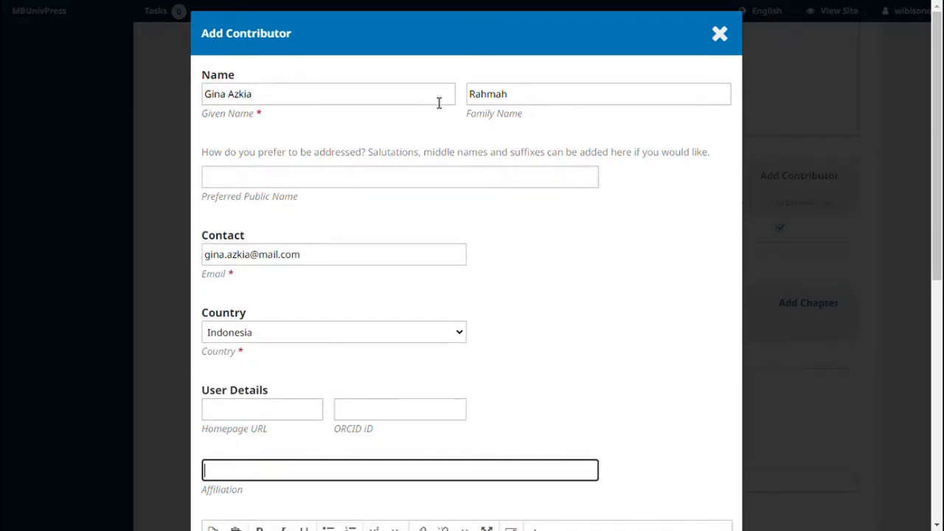
# - Paste affiliation Universitas Muhammadiyah Banjarmasin, choose Author role, mark principal contact, and save
pyautogui.scroll(-3, 404, 299)
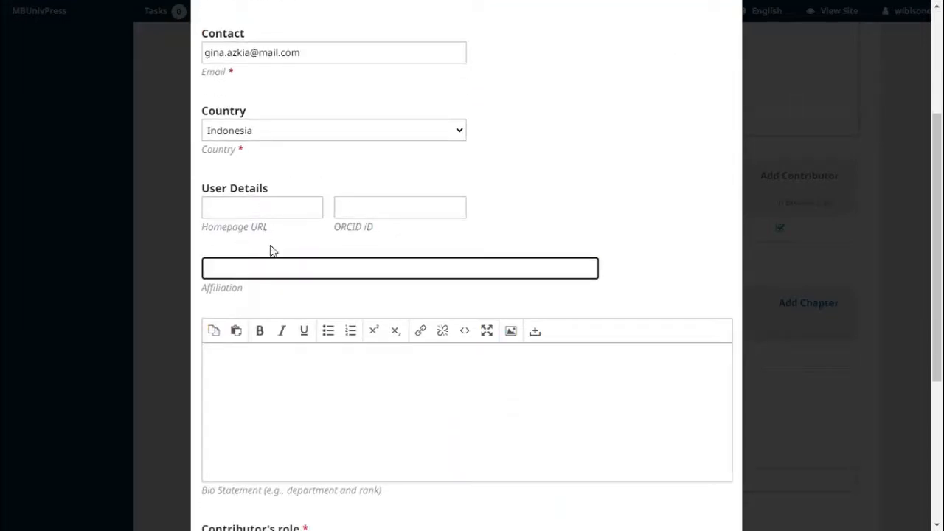
pyautogui.write('Universitas Muhammadiyah Banjarmasin')
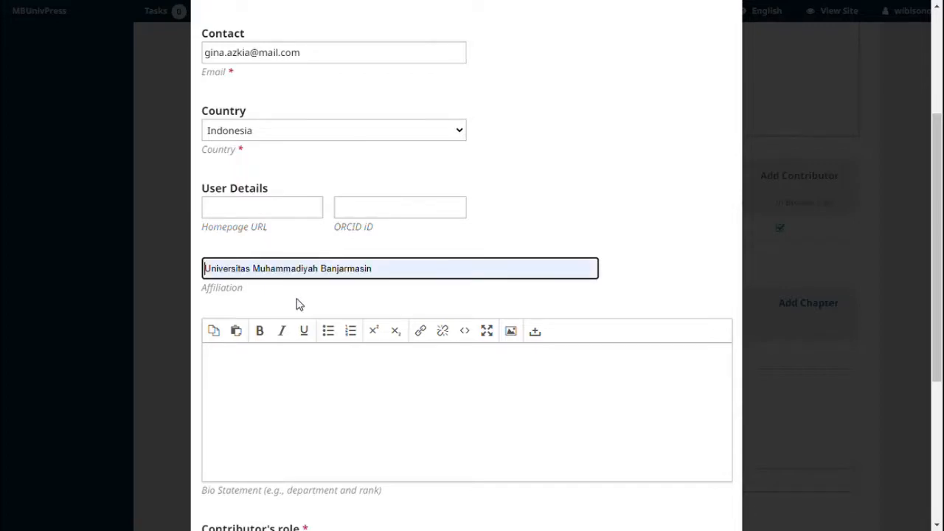
pyautogui.scroll(-4, 323, 289)
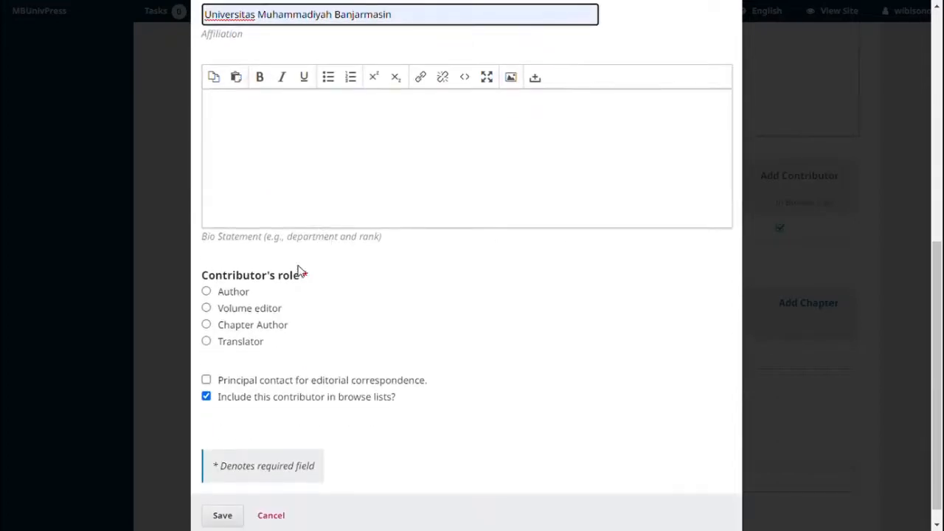
pyautogui.click(245, 301)
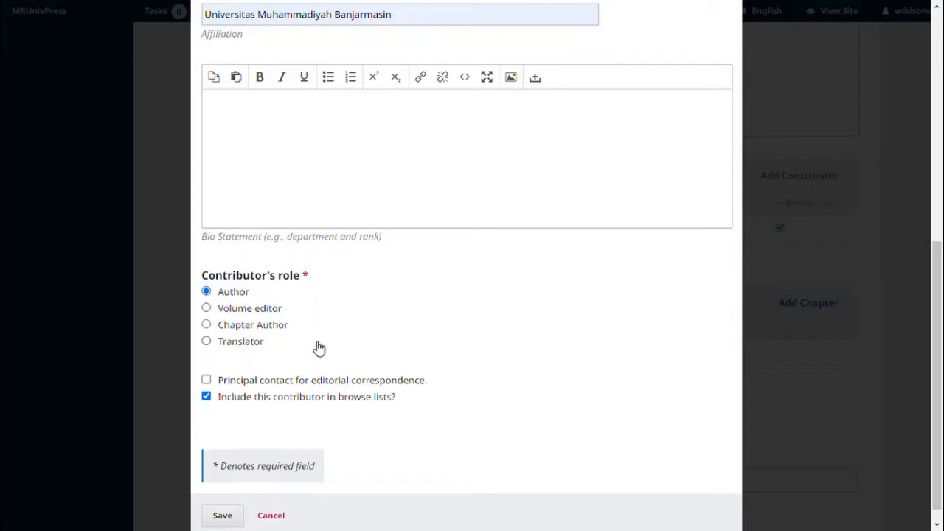
pyautogui.click(207, 381)
pyautogui.click(225, 516)
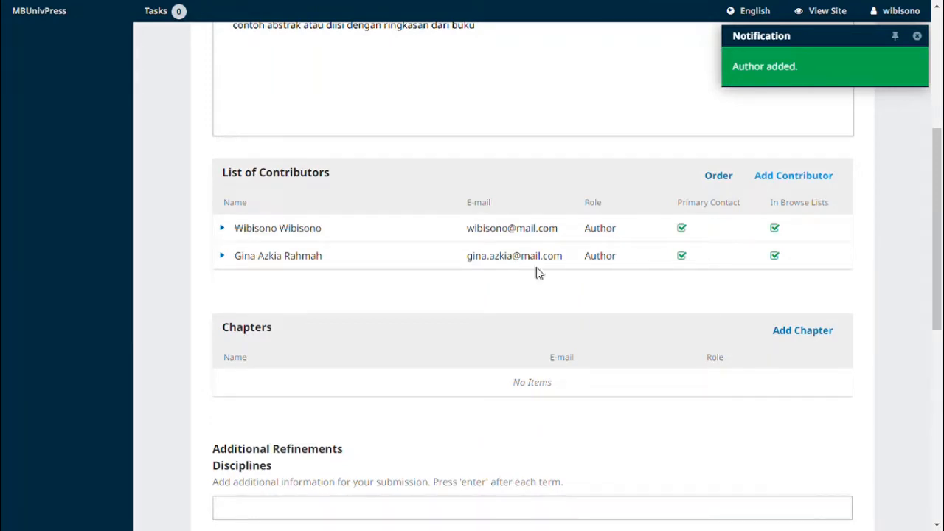
# - Start a third contributor with the author's given name, family name and saved e-mail address
pyautogui.click(803, 175)
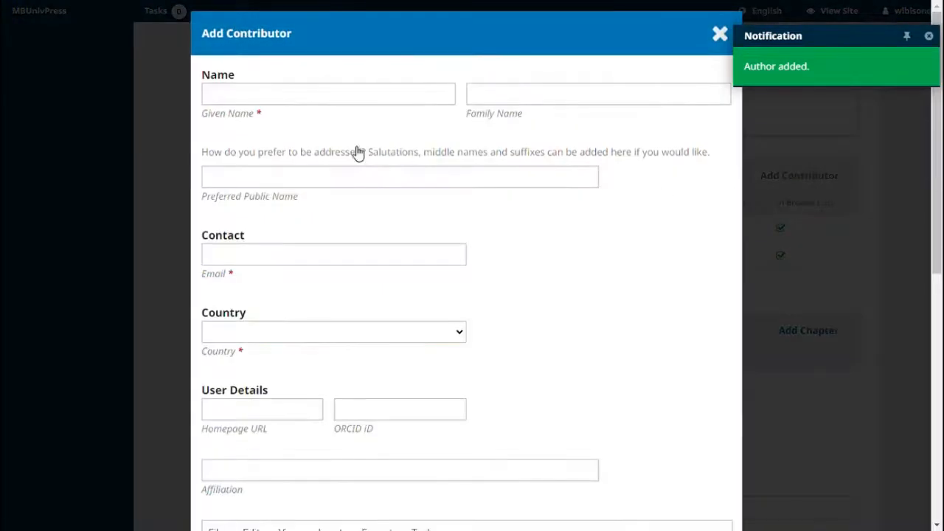
pyautogui.click(376, 102)
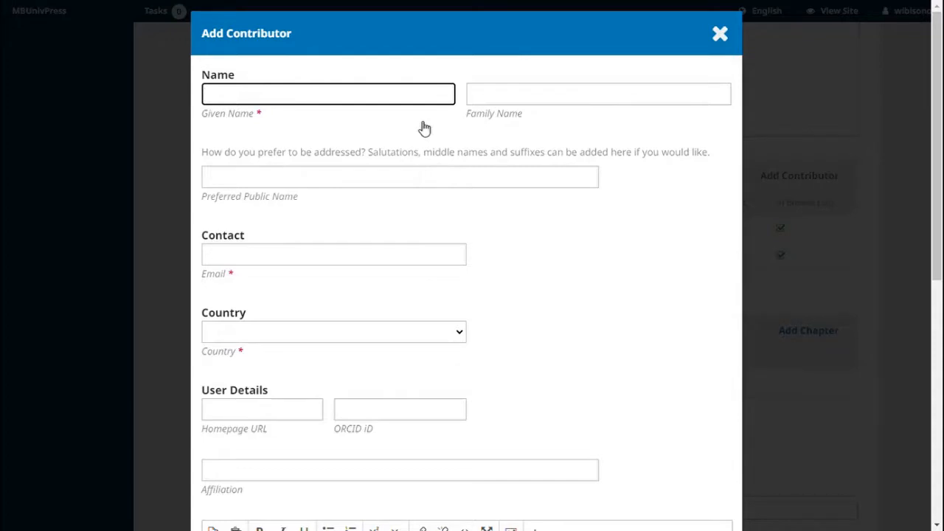
pyautogui.press('Tab')
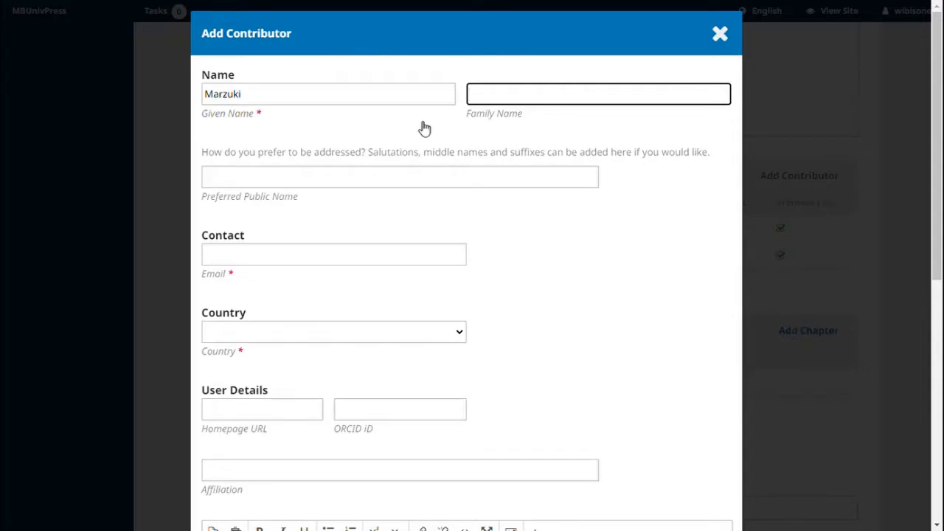
pyautogui.press('Tab')
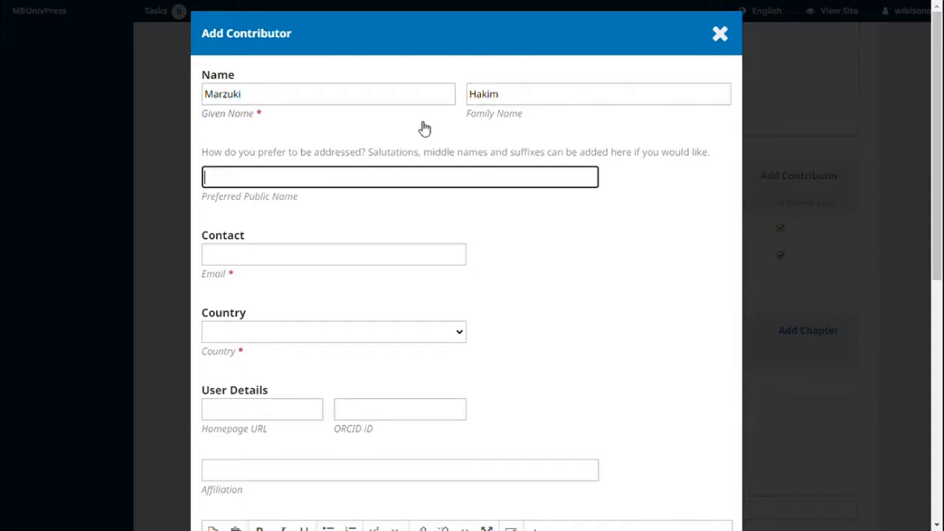
pyautogui.click(360, 259)
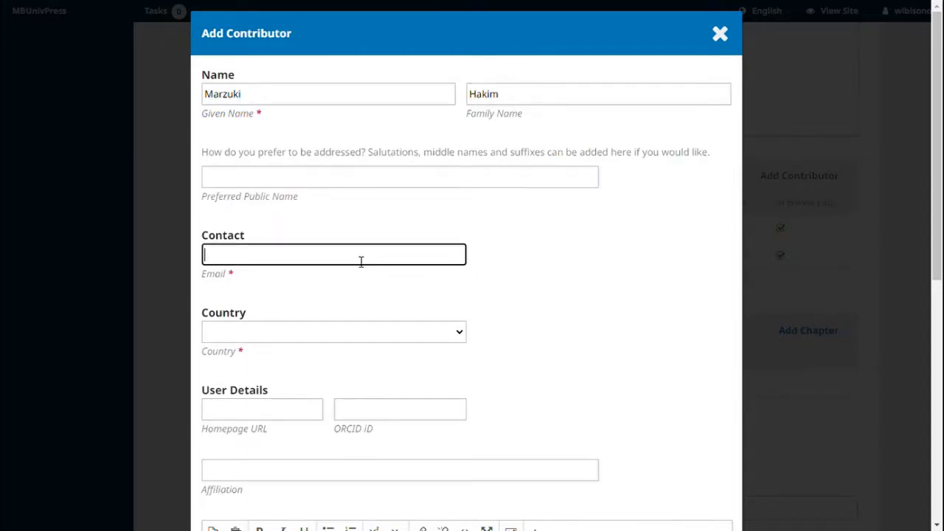
pyautogui.click(337, 314)
# - Set country Indonesia, affiliation Universitas Muhammadiyah Banjarmasin and the Author role, then save the contributor
pyautogui.click(310, 341)
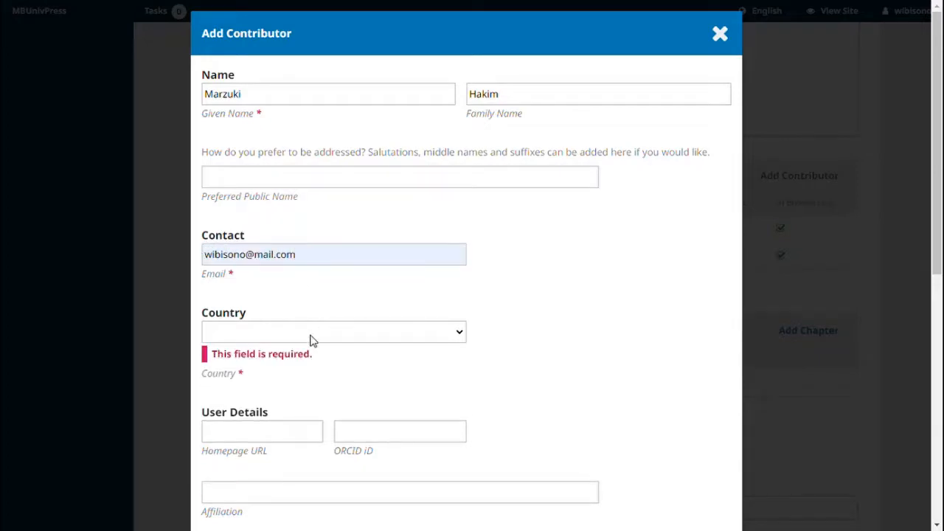
pyautogui.write('indo')
pyautogui.press('Return')
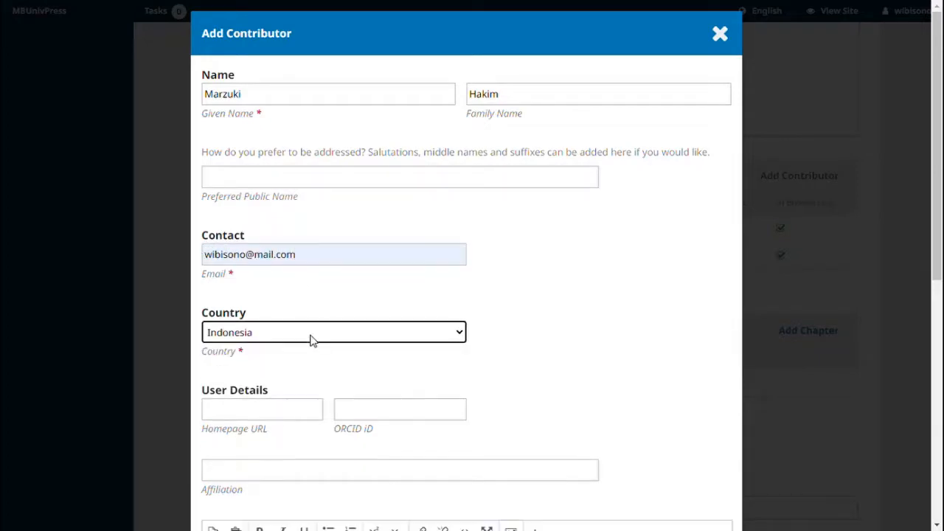
pyautogui.click(278, 476)
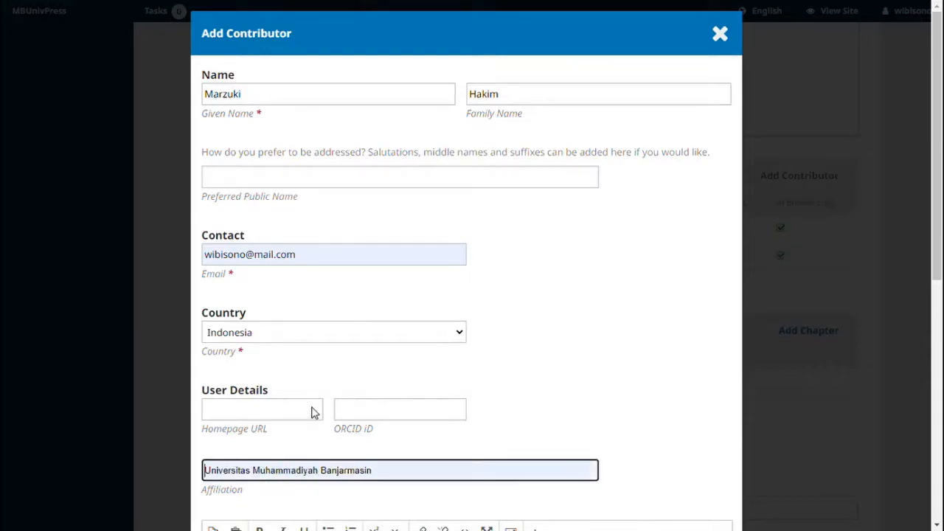
pyautogui.click(312, 411)
pyautogui.scroll(-5, 314, 413)
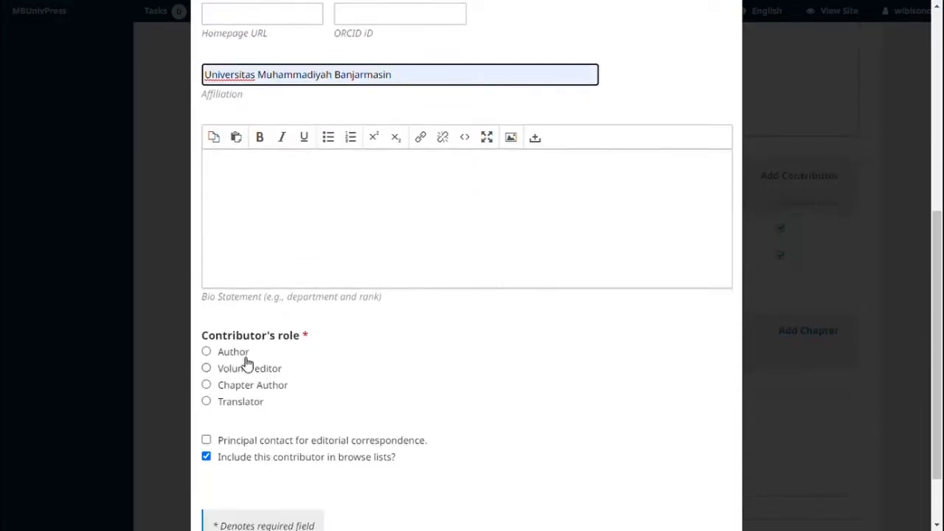
pyautogui.click(245, 355)
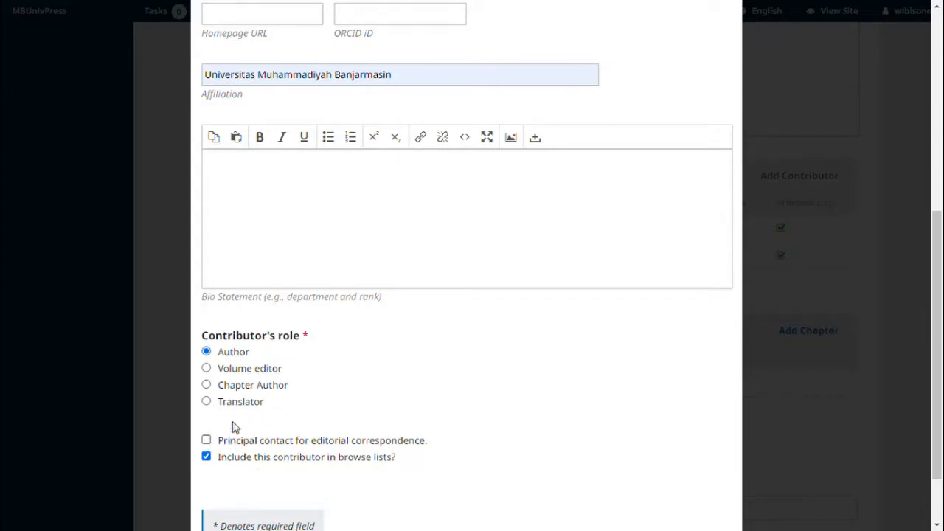
pyautogui.scroll(-2, 213, 424)
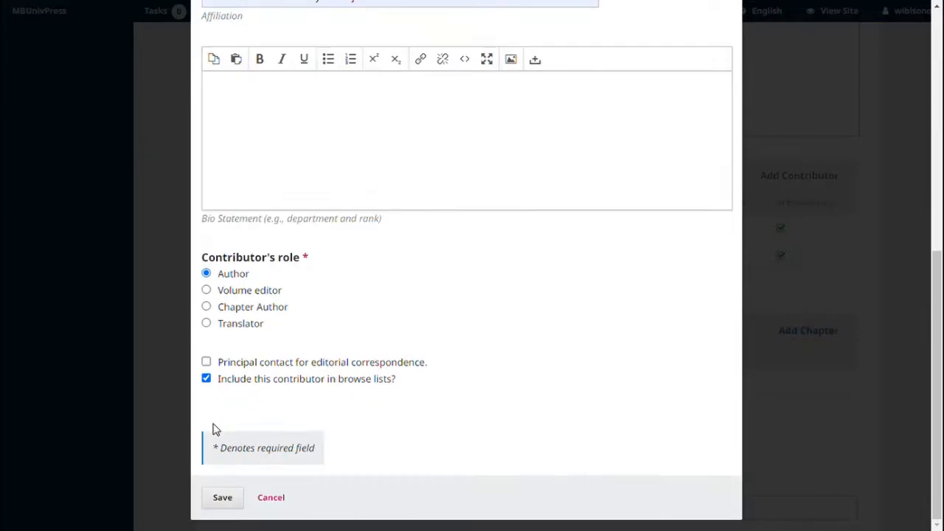
pyautogui.click(222, 498)
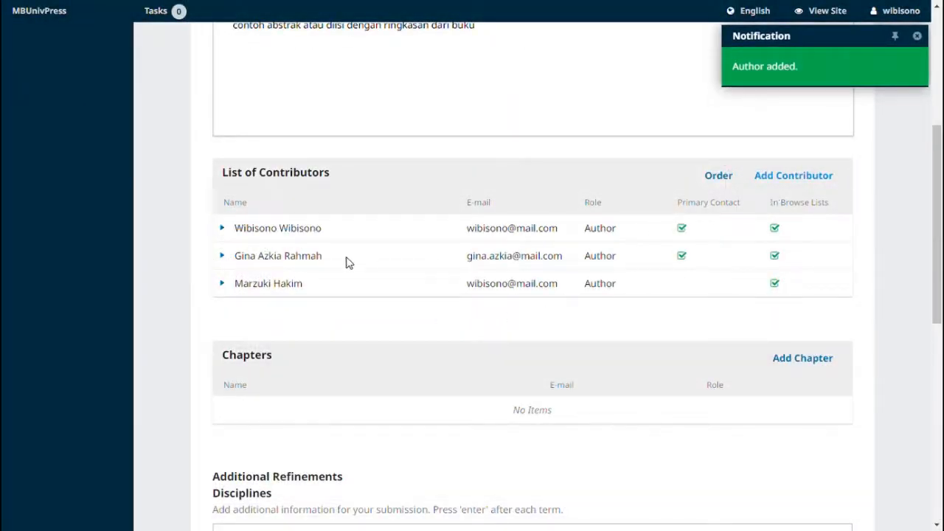
# - Start a fourth contributor with the author's given name, family name and suggested e-mail address
pyautogui.click(788, 180)
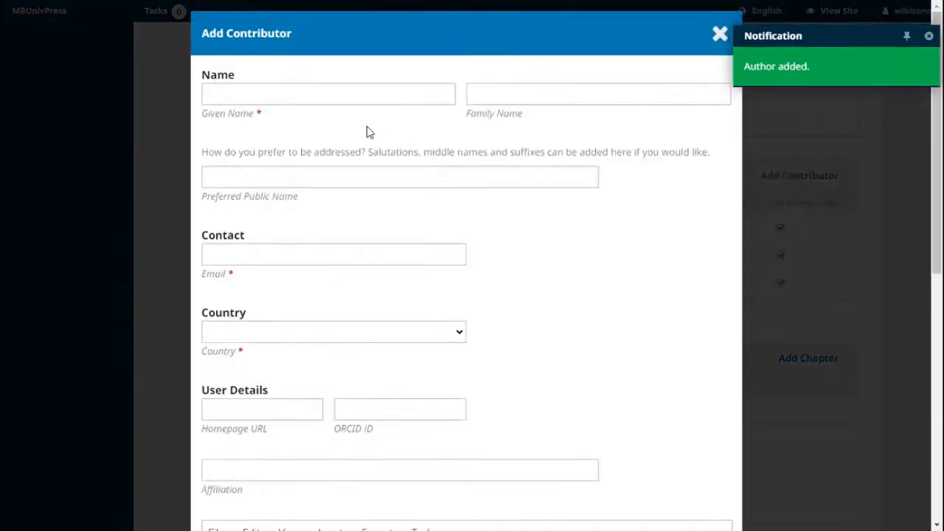
pyautogui.click(380, 101)
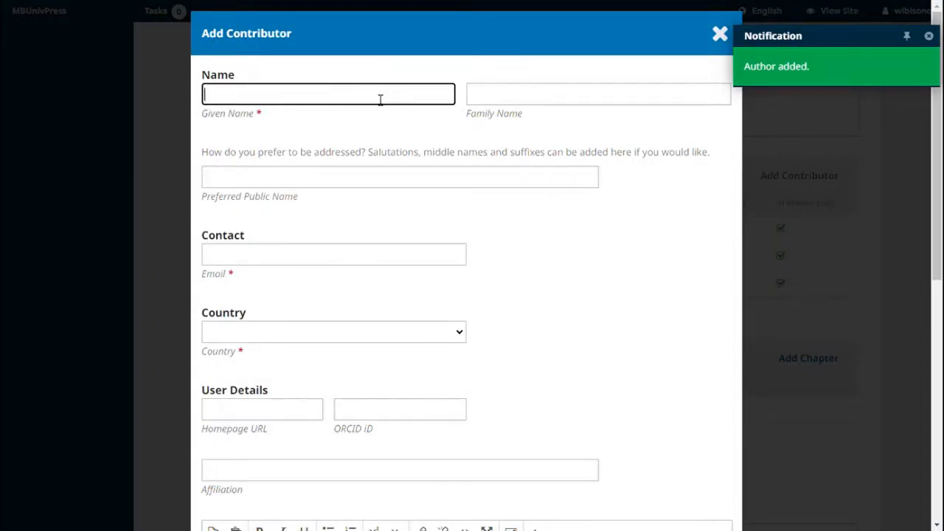
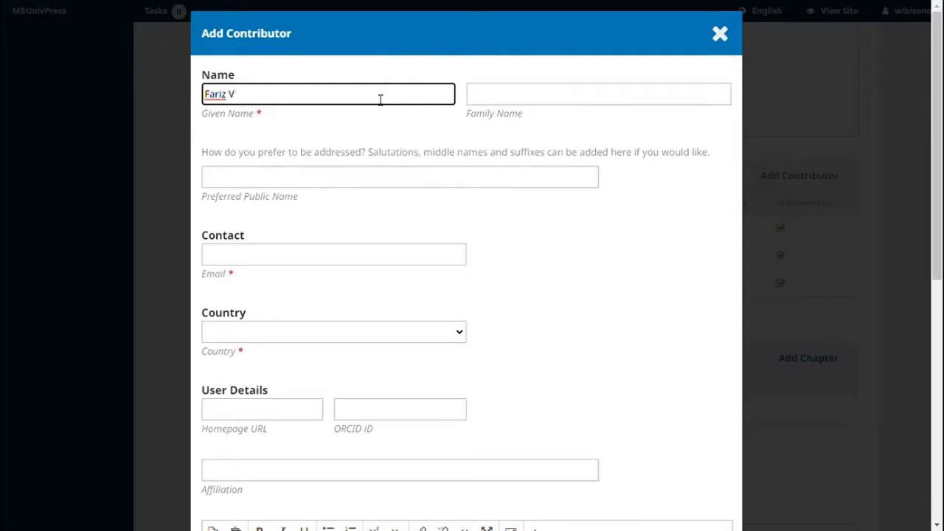
pyautogui.press('Tab')
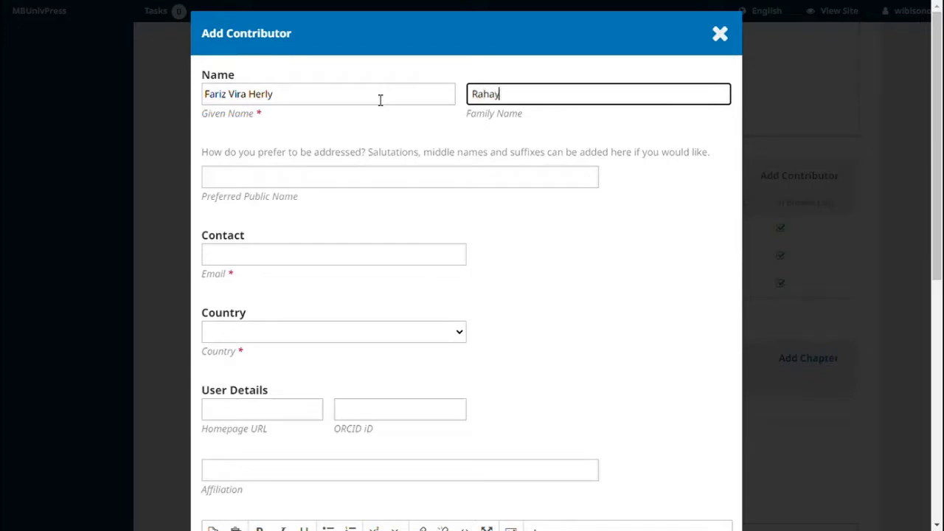
pyautogui.press('Tab')
pyautogui.press('Tab')
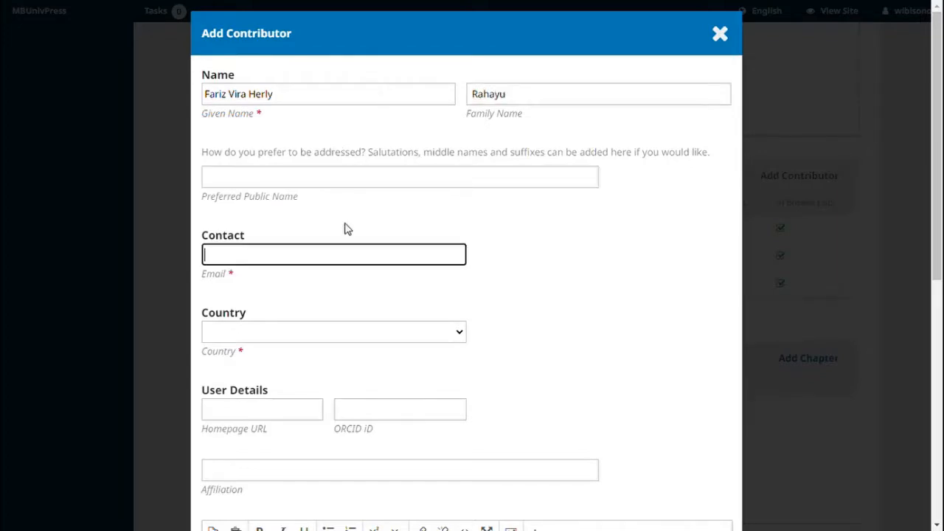
pyautogui.click(361, 259)
pyautogui.click(351, 286)
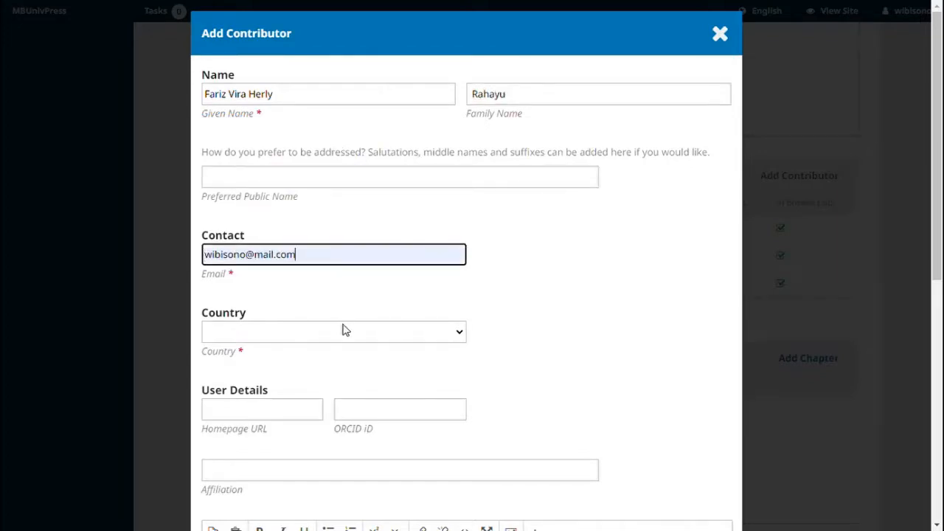
# - Give this contributor country Indonesia, affiliation Universitas Muhammadiyah Banjarmasin and the Author role, then save
pyautogui.click(348, 332)
pyautogui.press('i')
pyautogui.press('i')
pyautogui.press('i')
pyautogui.press('i')
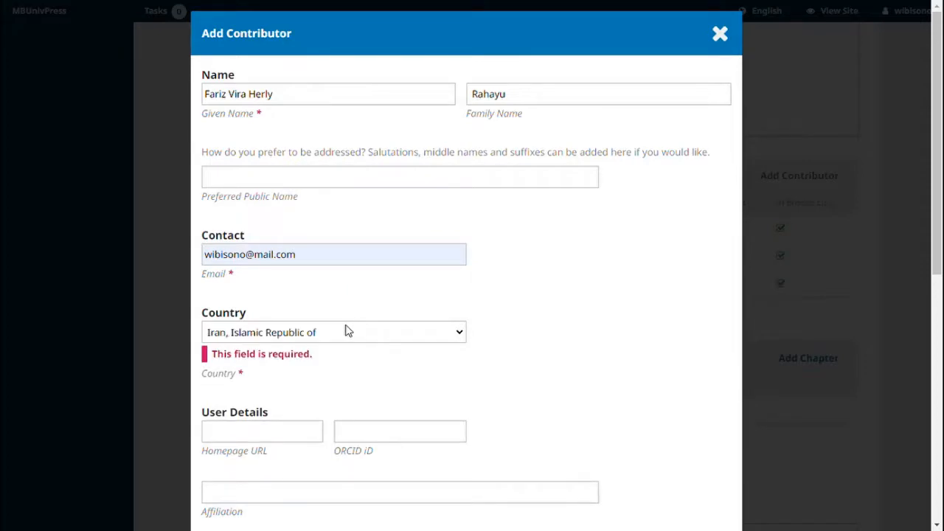
pyautogui.press('Up')
pyautogui.press('Return')
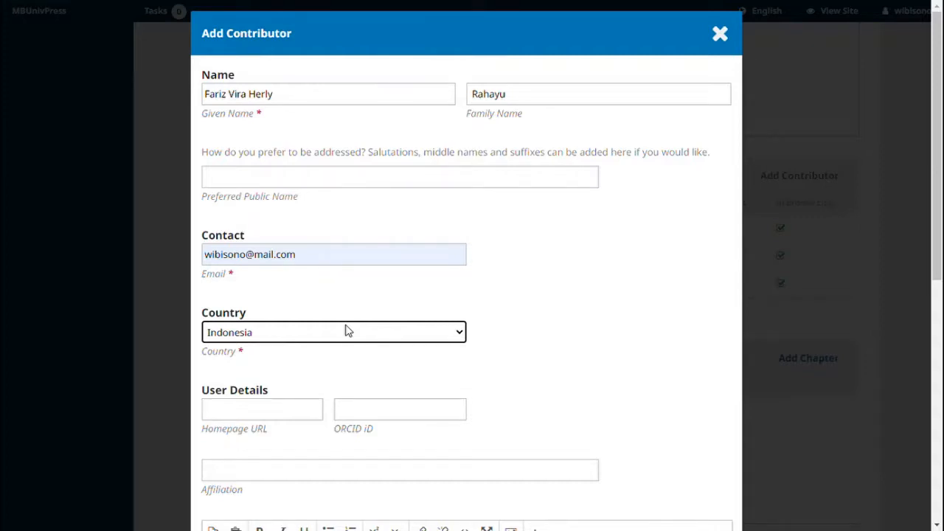
pyautogui.click(274, 463)
pyautogui.write('Universitas Muhammadiyah Banjarmasin')
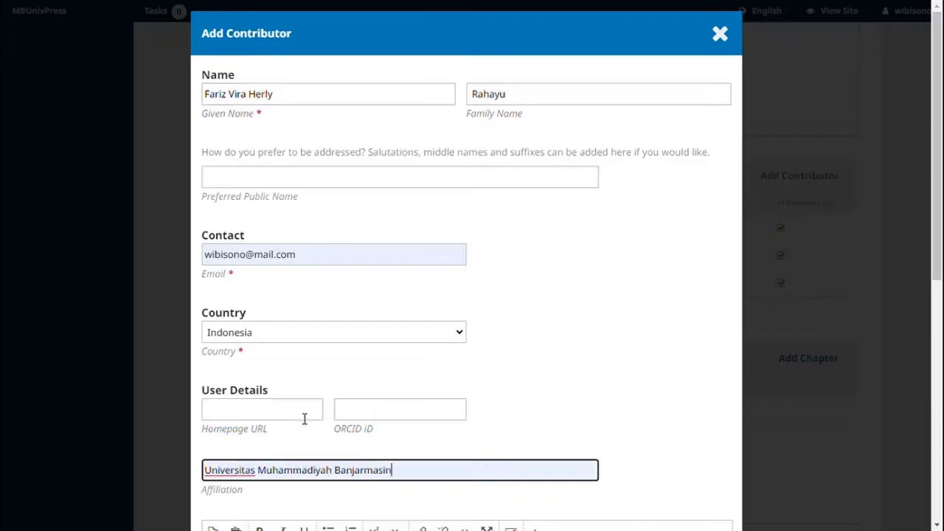
pyautogui.click(303, 418)
pyautogui.scroll(-6, 253, 291)
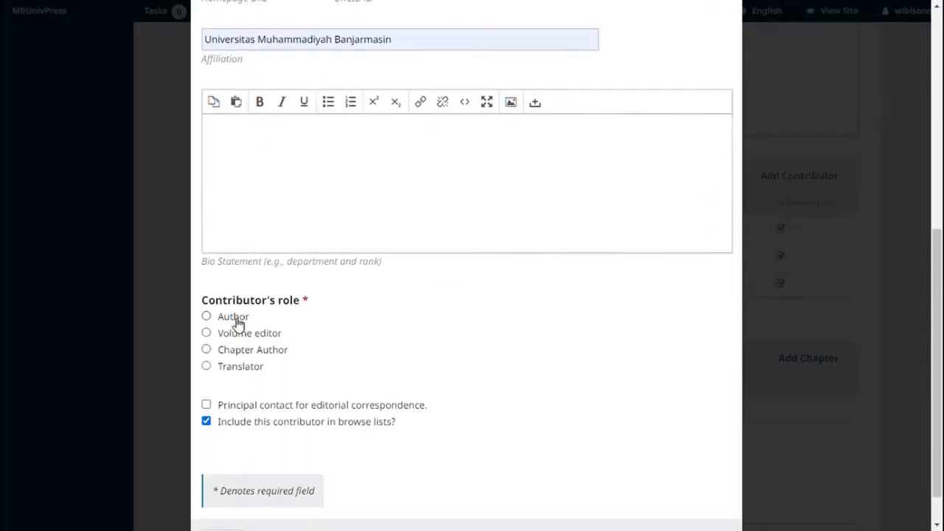
pyautogui.click(237, 319)
pyautogui.scroll(-1, 308, 395)
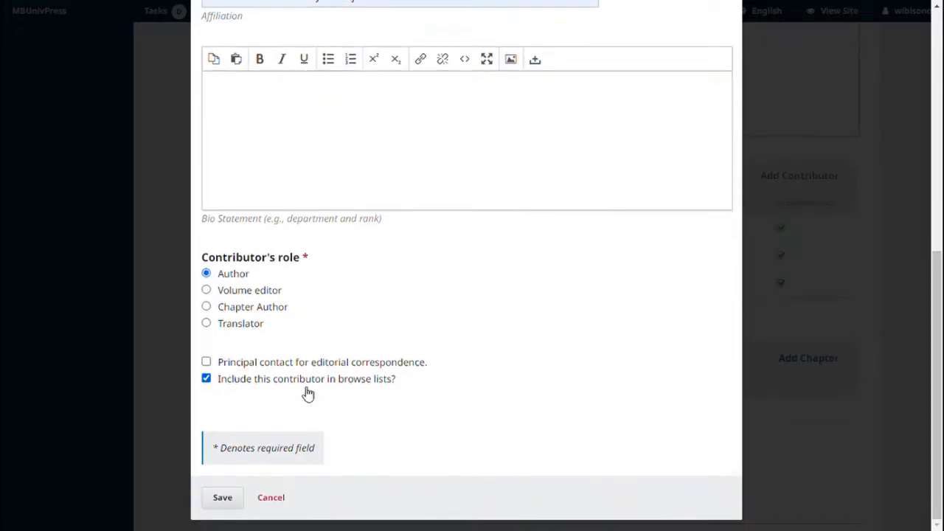
pyautogui.click(228, 497)
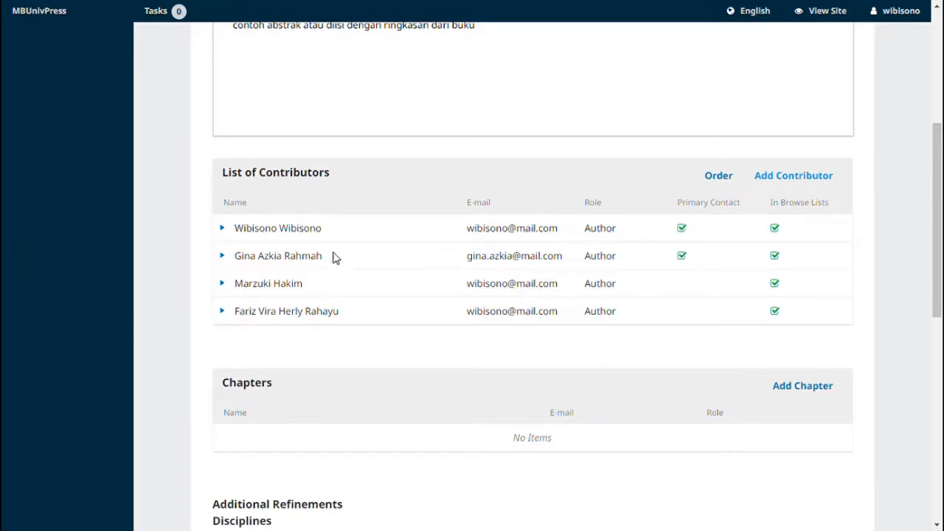
# - Drag the second contributor to the top of the contributor order and finish reordering
pyautogui.click(715, 179)
pyautogui.moveTo(268, 261); pyautogui.dragTo(267, 229)
pyautogui.click(255, 359)
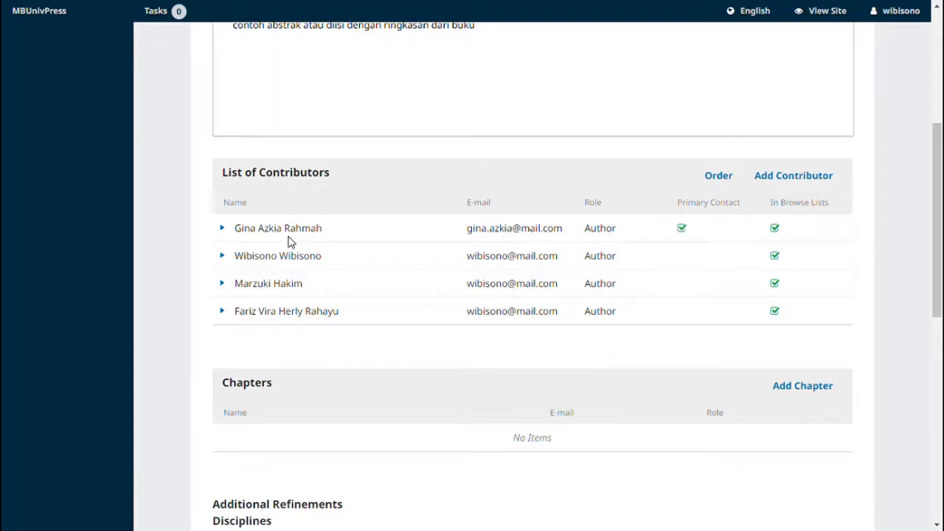
pyautogui.scroll(-5, 302, 255)
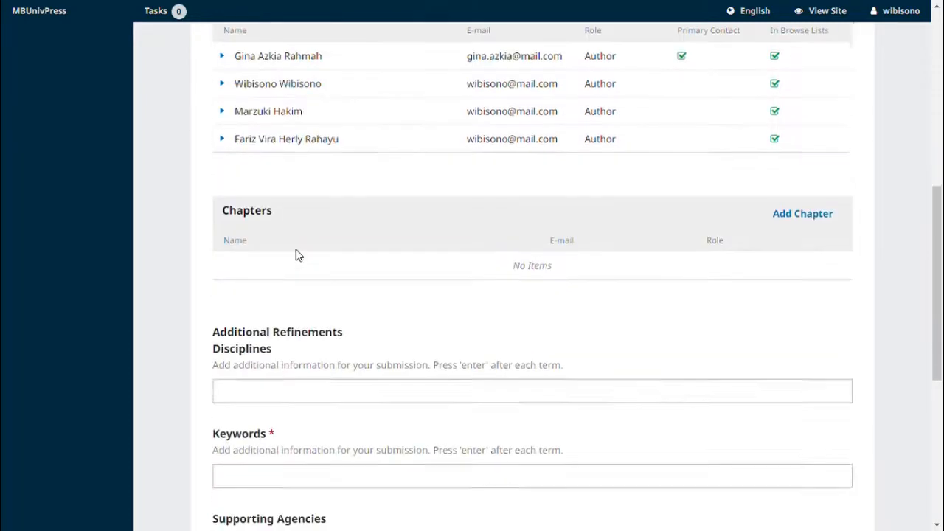
# - Add the keywords kesehatan, kesehatan masyarakat and covid-19
pyautogui.click(301, 266)
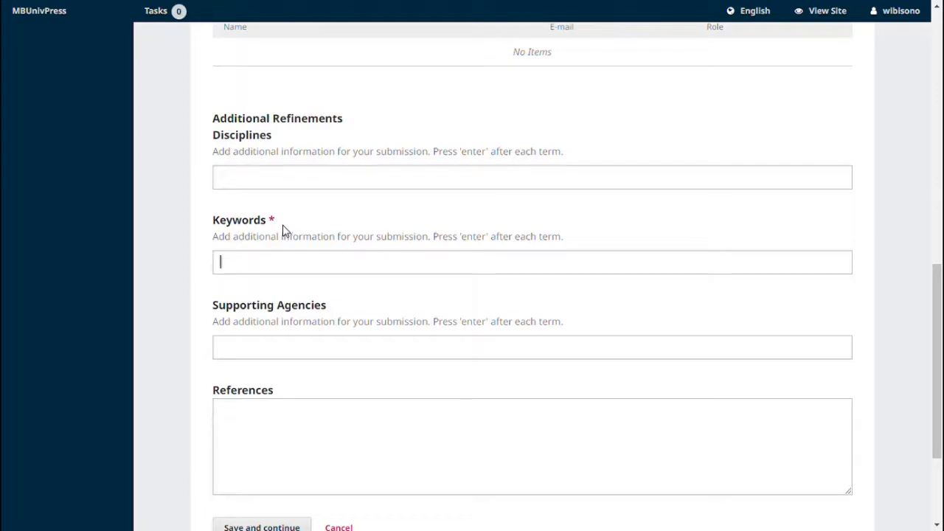
pyautogui.write('kesehatan')
pyautogui.press('Return')
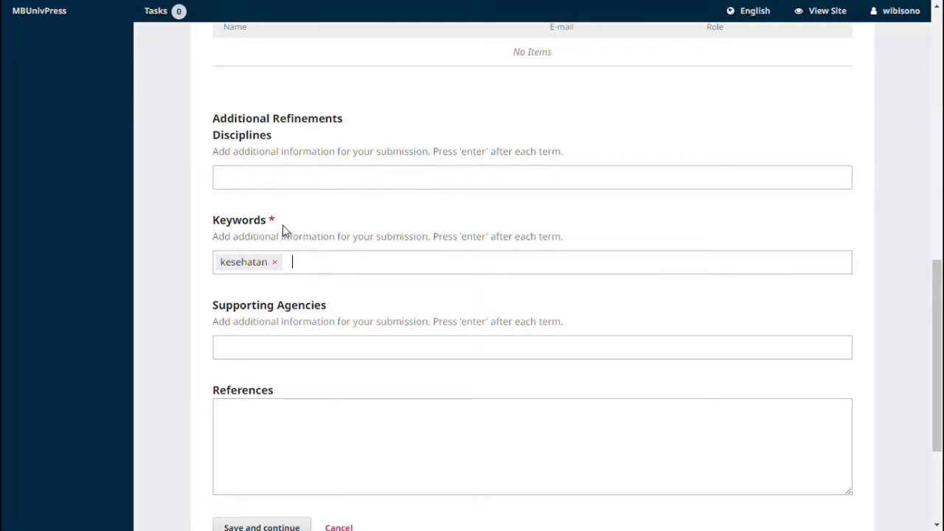
pyautogui.write('kesehatan')
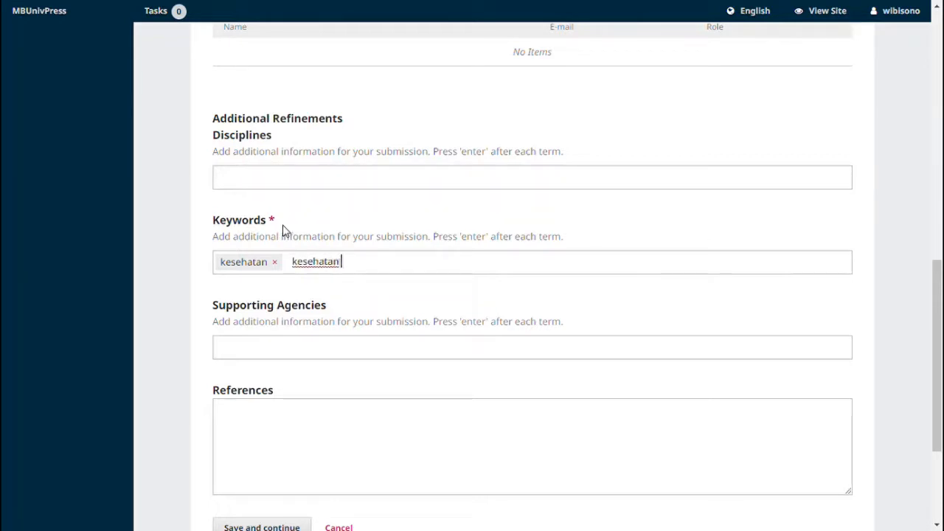
pyautogui.write(' masyarakat')
pyautogui.press('Return')
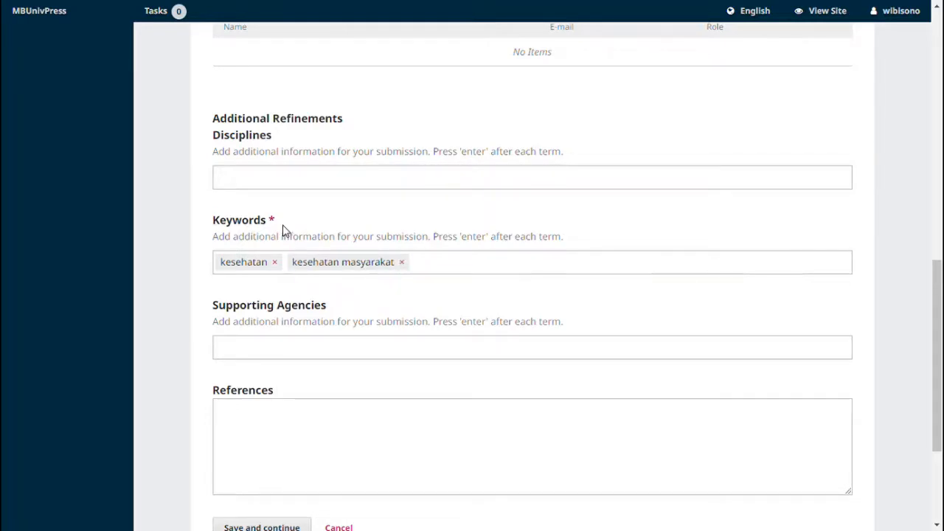
pyautogui.write('covid-19')
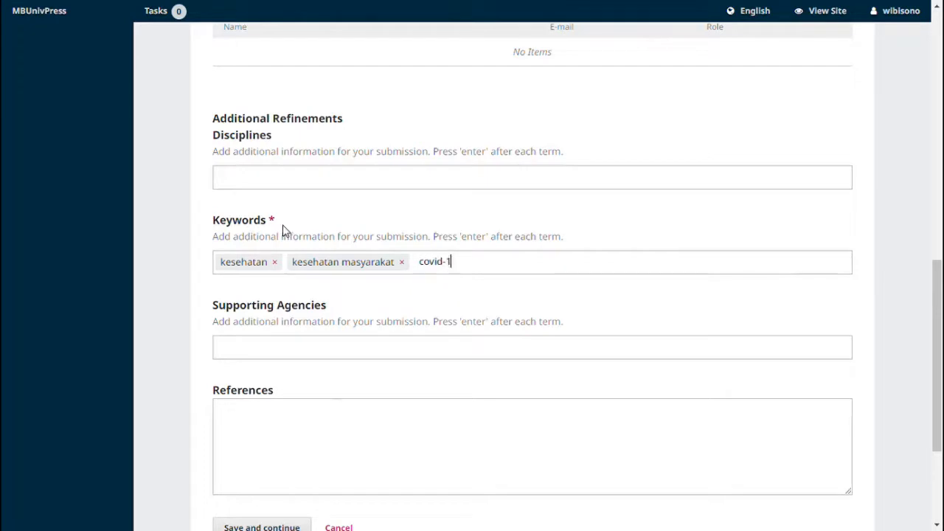
pyautogui.press('Return')
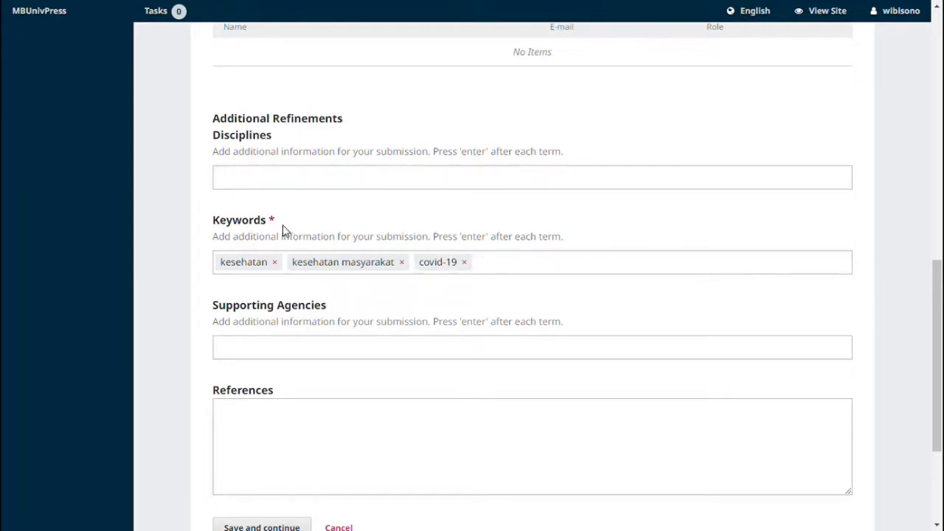
# - Add kesehatan as the submission's discipline
pyautogui.click(323, 186)
pyautogui.write('kesetahan')
pyautogui.press('BackSpace')
pyautogui.press('BackSpace')
pyautogui.press('BackSpace')
pyautogui.press('BackSpace')
pyautogui.press('BackSpace')
pyautogui.write('hatan')
pyautogui.press('Return')
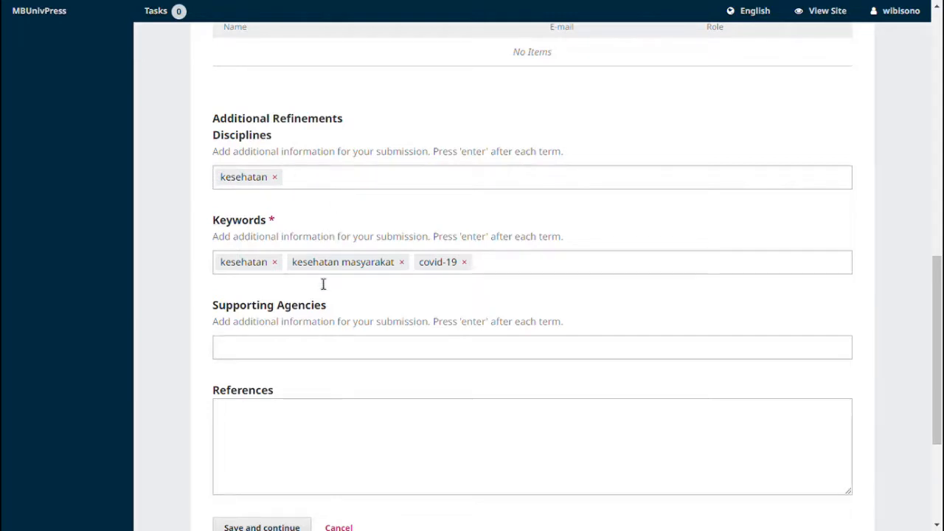
pyautogui.click(352, 350)
# - Enter 'referensi copy paste dari daftar pustaka' as References, then save and continue
pyautogui.click(346, 427)
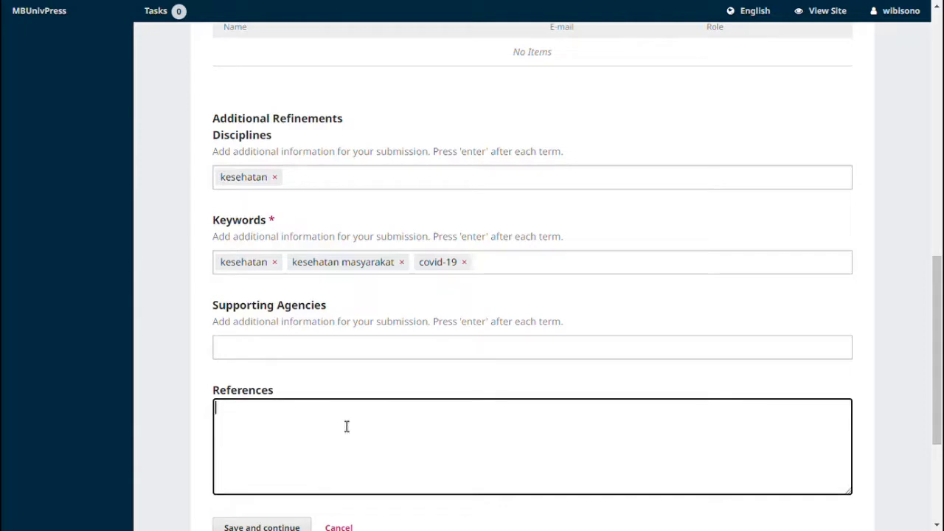
pyautogui.write('referensi copy pa')
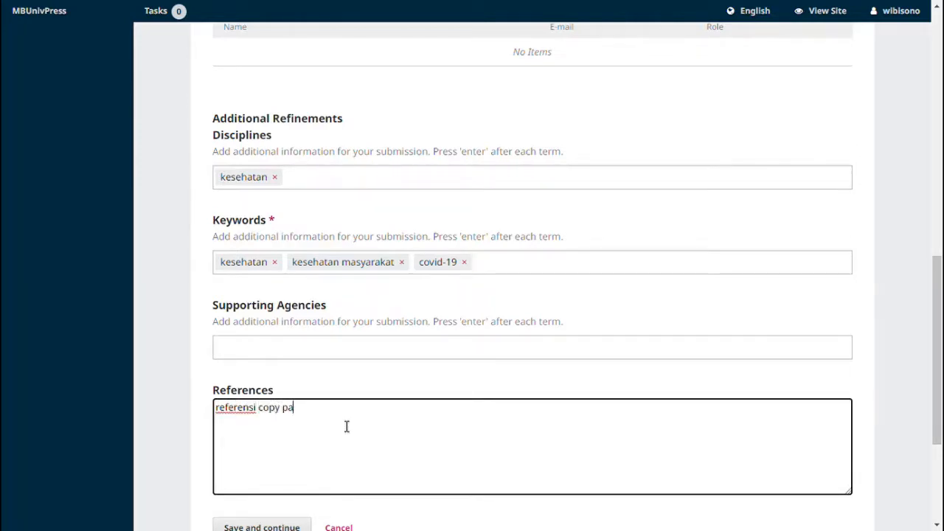
pyautogui.write('ste dari daft')
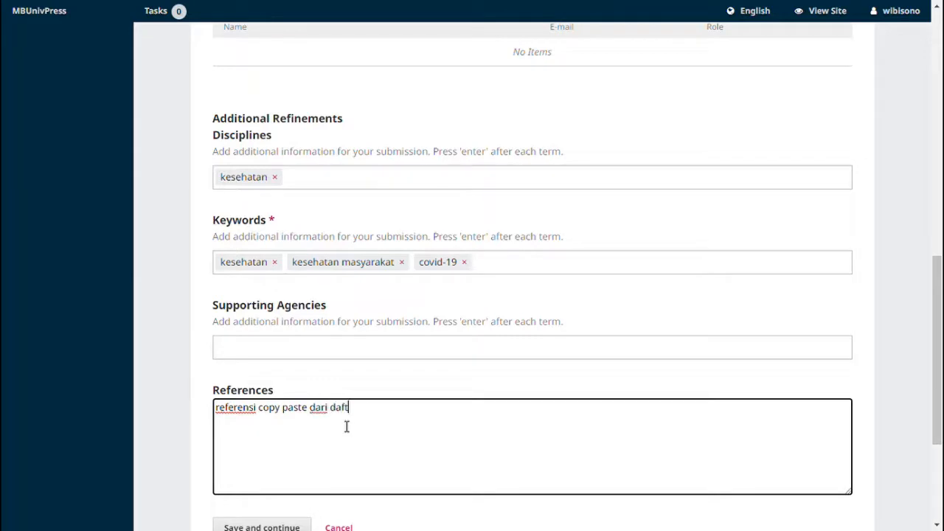
pyautogui.write('ar pustaka')
pyautogui.scroll(-1, 345, 426)
pyautogui.scroll(4, 225, 415)
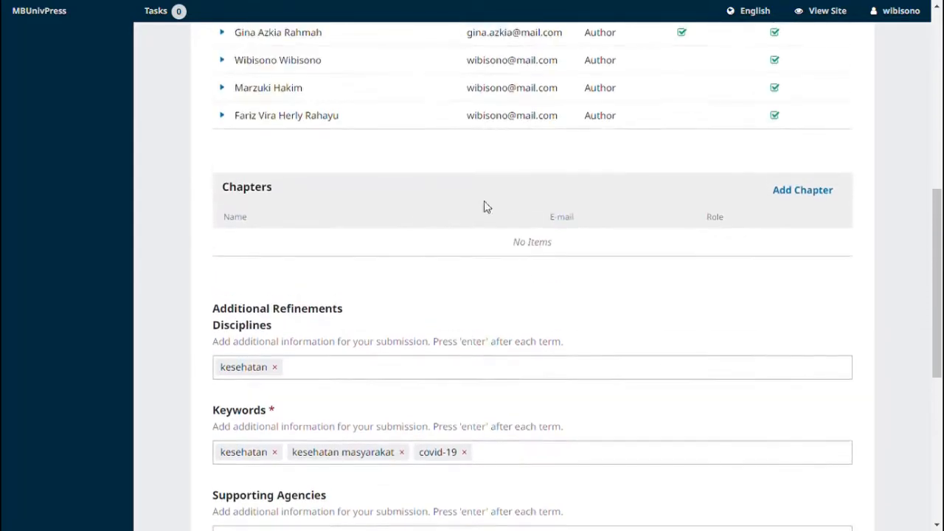
pyautogui.scroll(4, 434, 344)
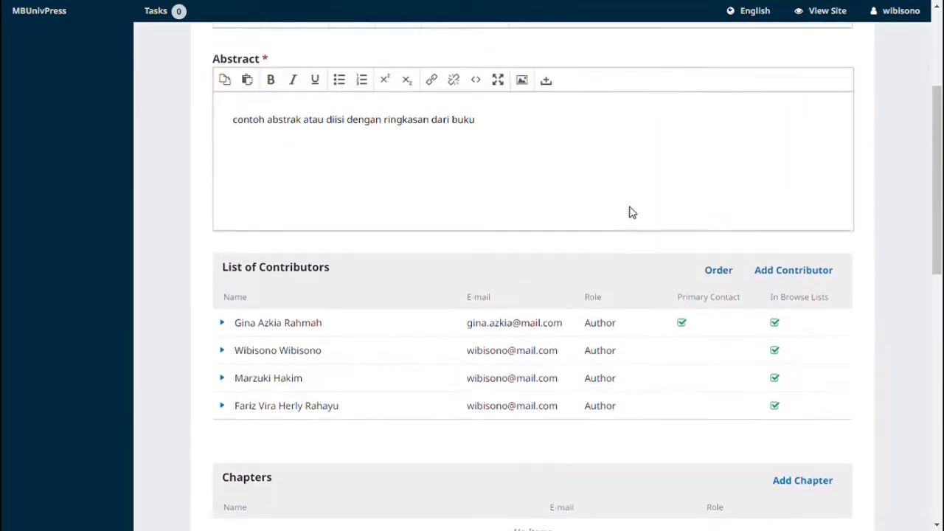
pyautogui.scroll(1, 632, 210)
pyautogui.scroll(-5, 630, 202)
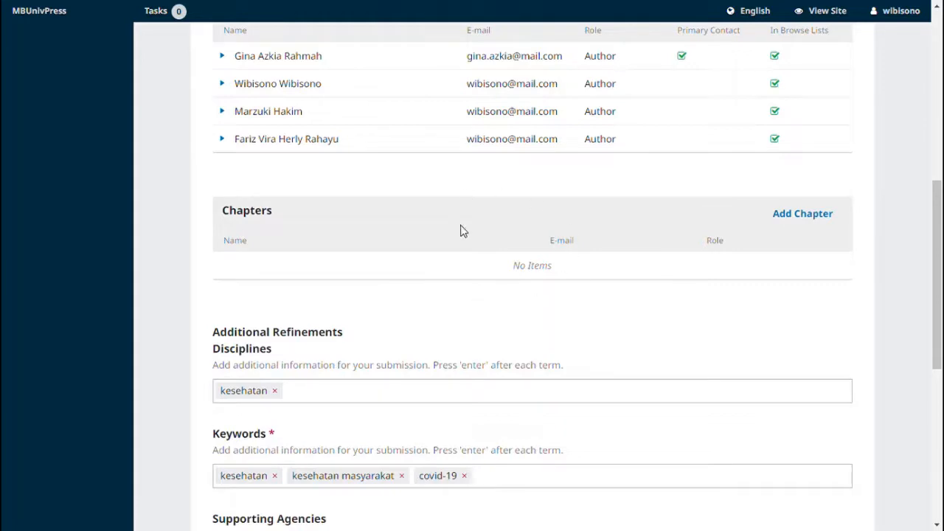
pyautogui.scroll(3, 487, 275)
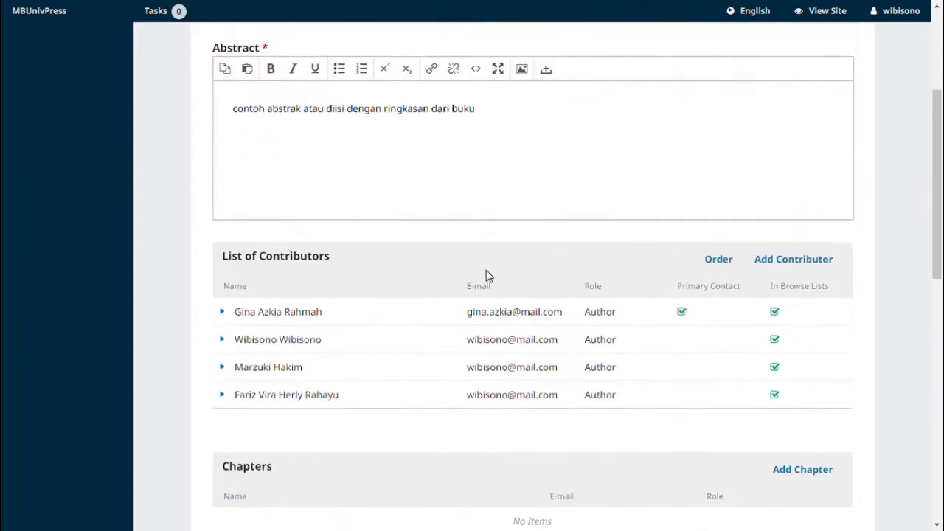
pyautogui.scroll(3, 487, 276)
pyautogui.scroll(-10, 493, 276)
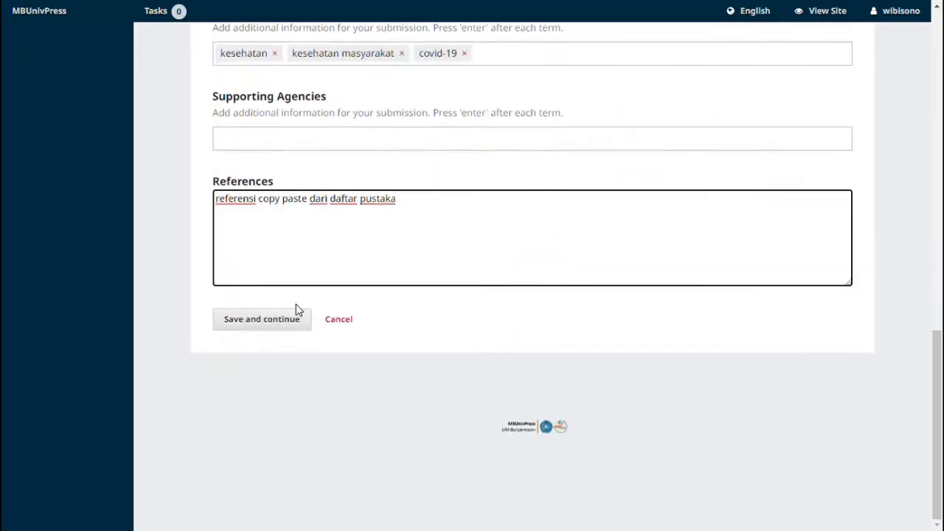
pyautogui.click(300, 320)
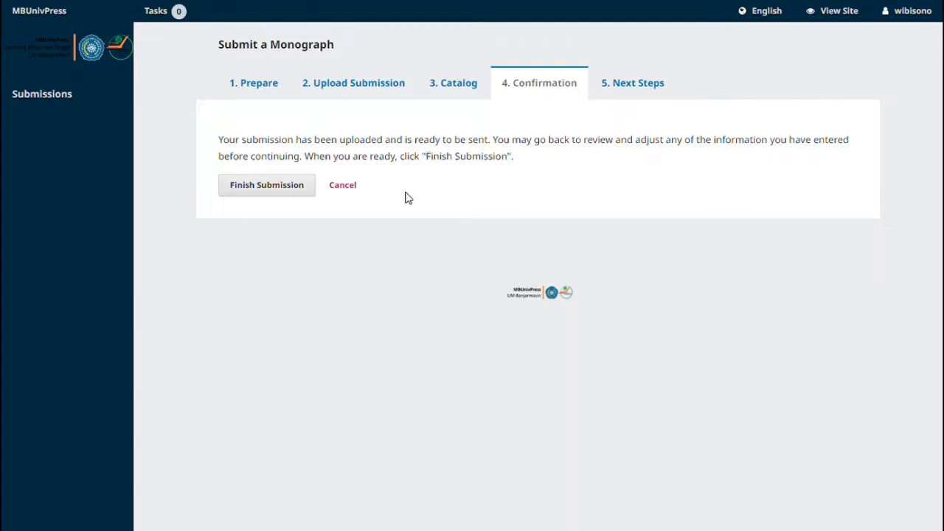
# - Finish the submission and confirm sending the manuscript to the press
pyautogui.click(293, 186)
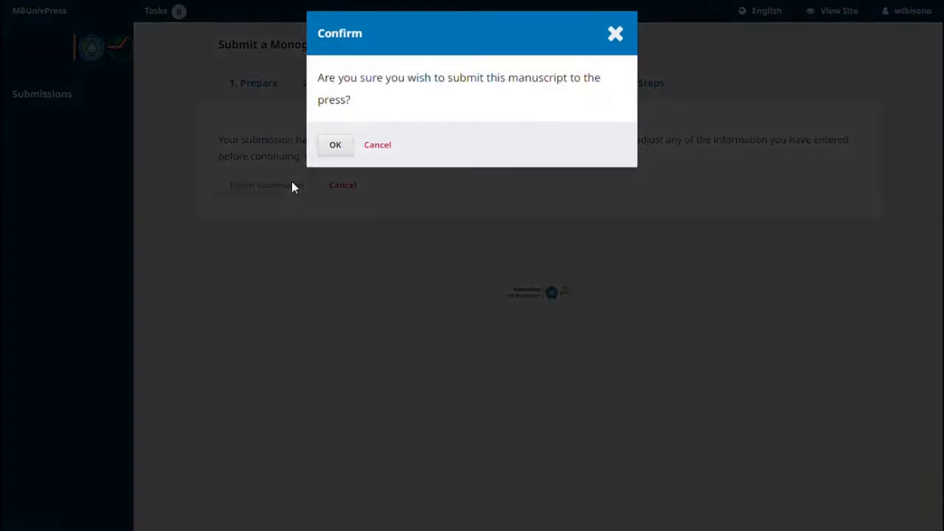
pyautogui.click(335, 148)
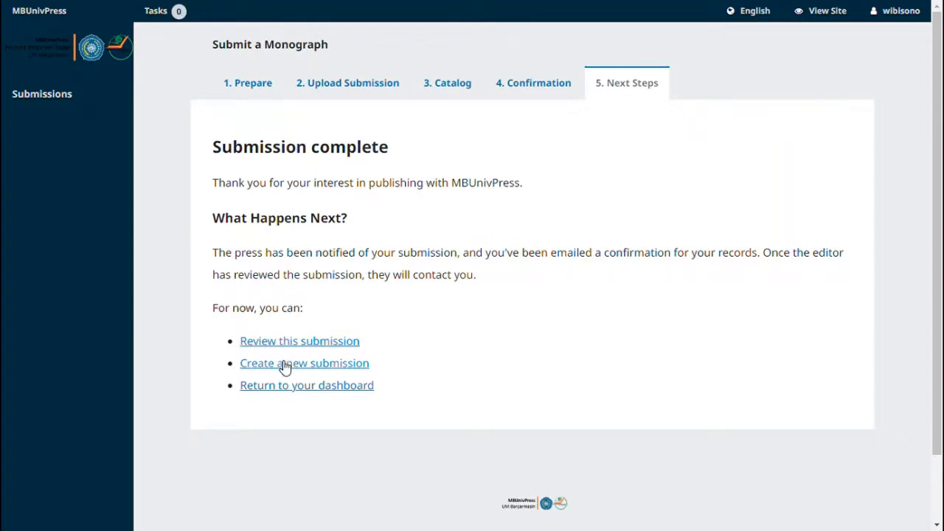
# - Find submission 198 in the Submissions list and view its record
pyautogui.click(39, 101)
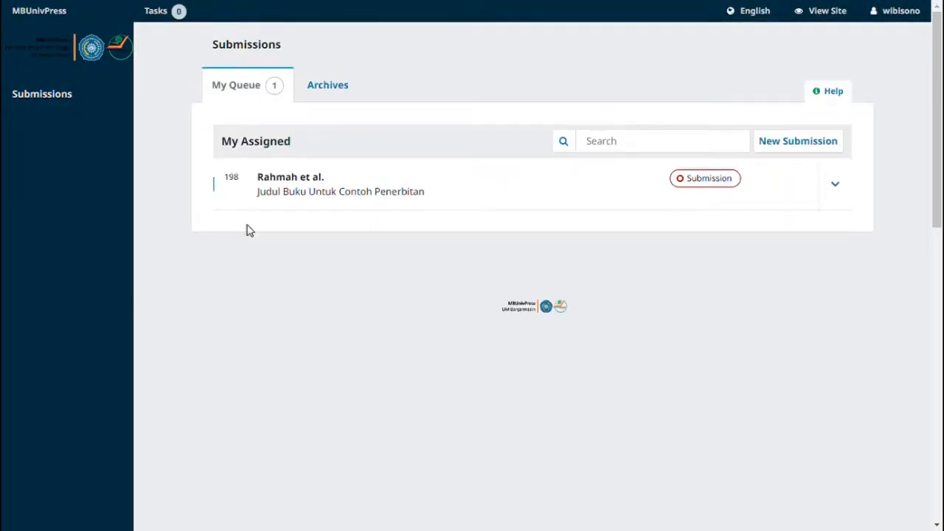
pyautogui.click(845, 185)
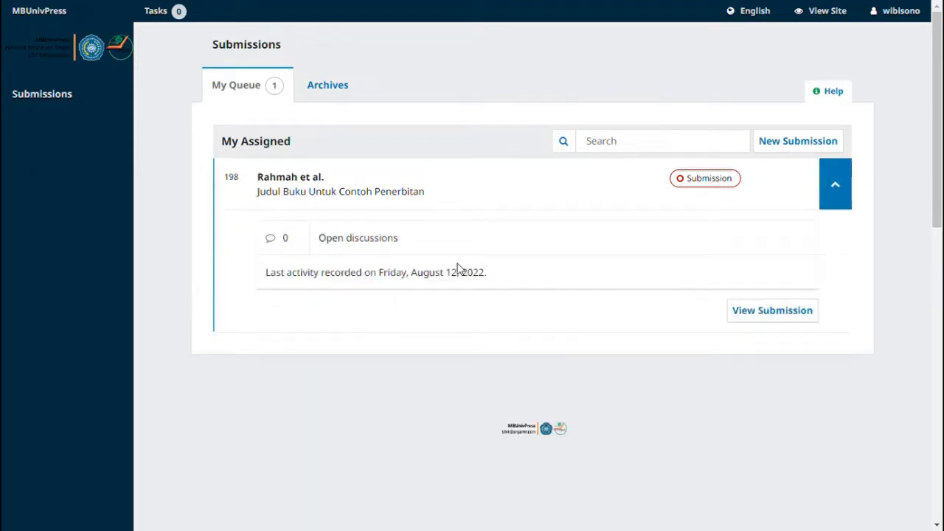
pyautogui.click(784, 322)
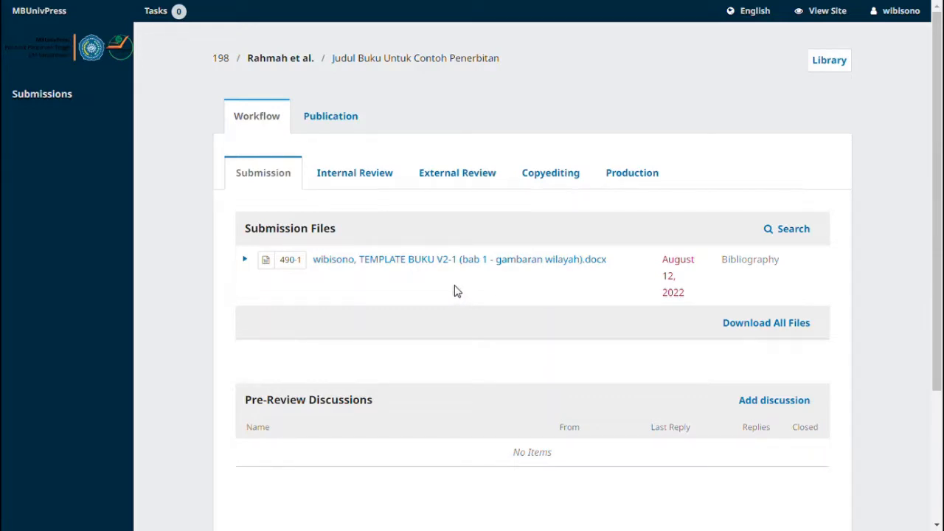
# - Add a discussion titled 'pemberitahuan' with message 'pesan penting - revisi/tambahan file' and begin attaching a file
pyautogui.click(758, 406)
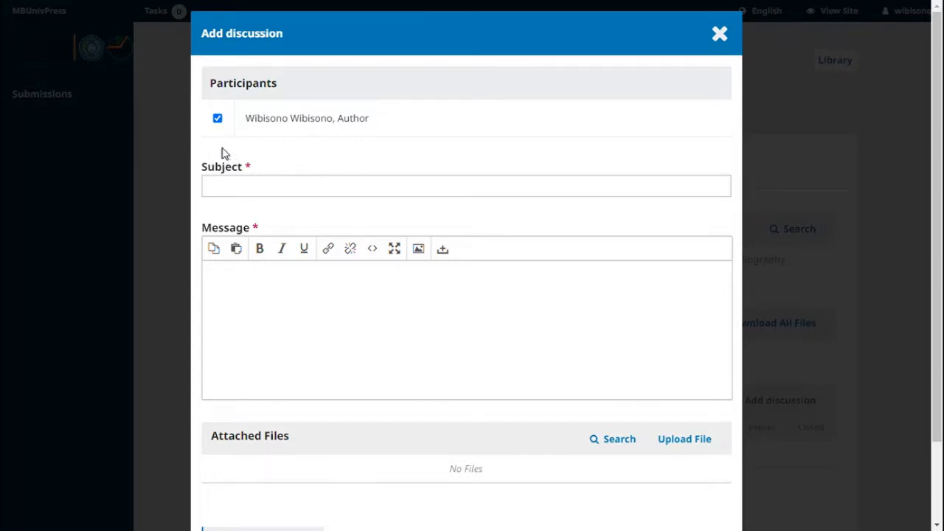
pyautogui.click(305, 188)
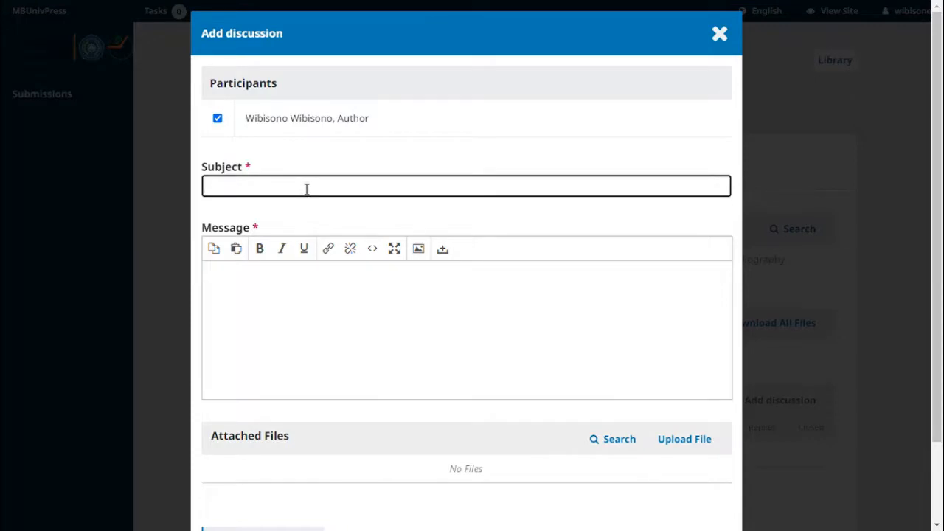
pyautogui.press('Down')
pyautogui.press('Down')
pyautogui.press('Return')
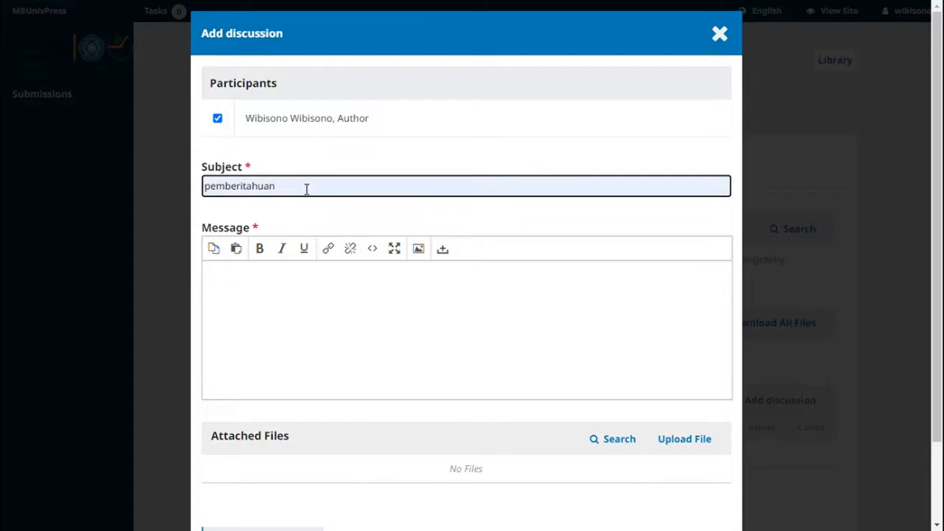
pyautogui.press('Tab')
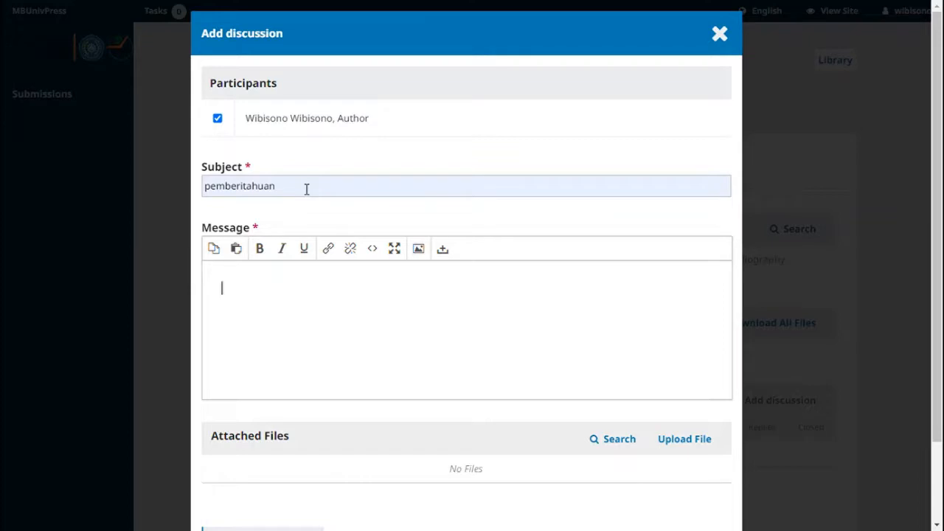
pyautogui.write('pesan penting - ')
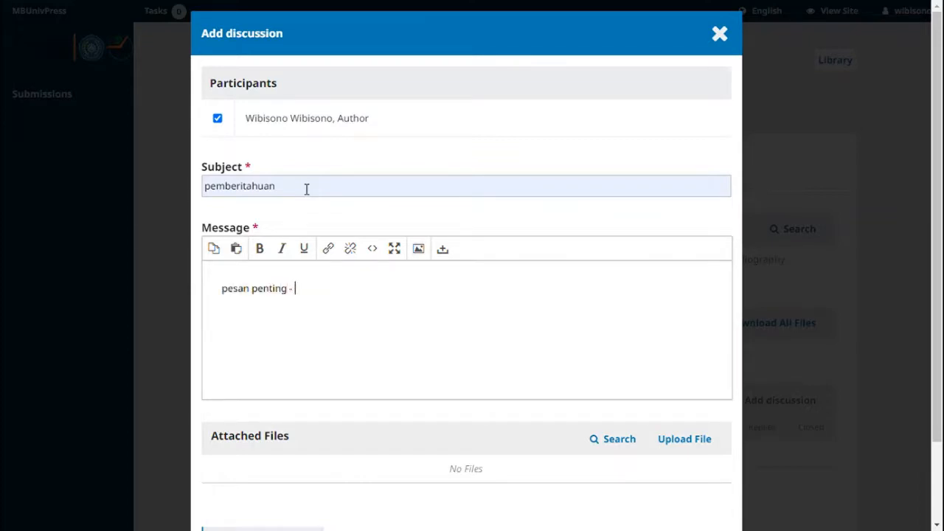
pyautogui.write('revisi/tambahan file')
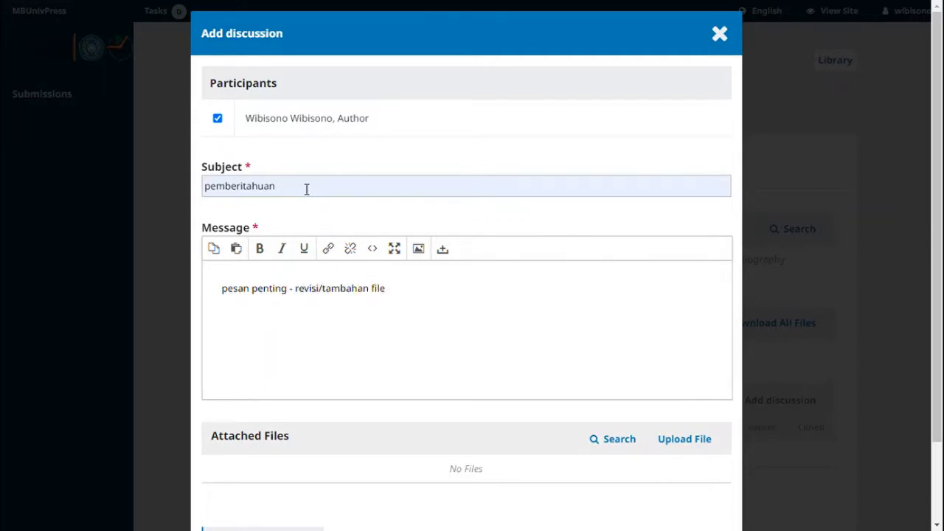
pyautogui.scroll(-3, 306, 189)
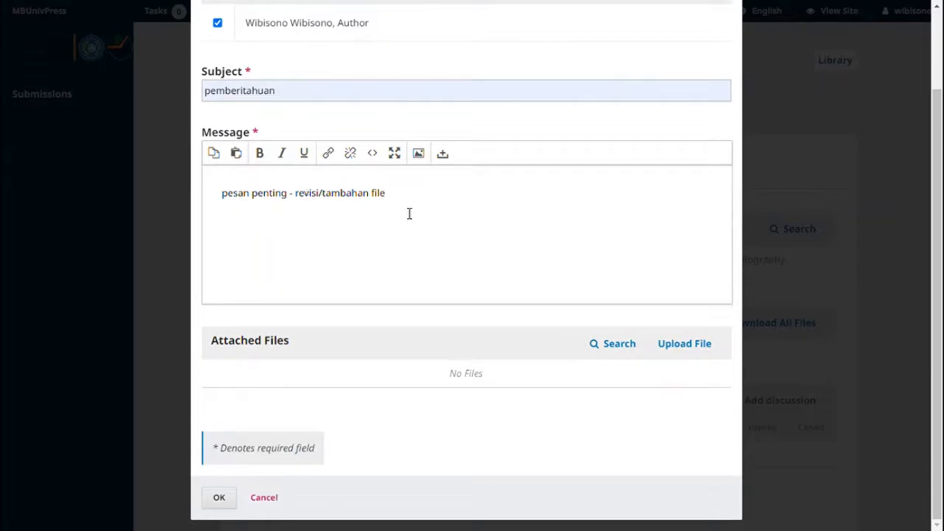
pyautogui.click(675, 350)
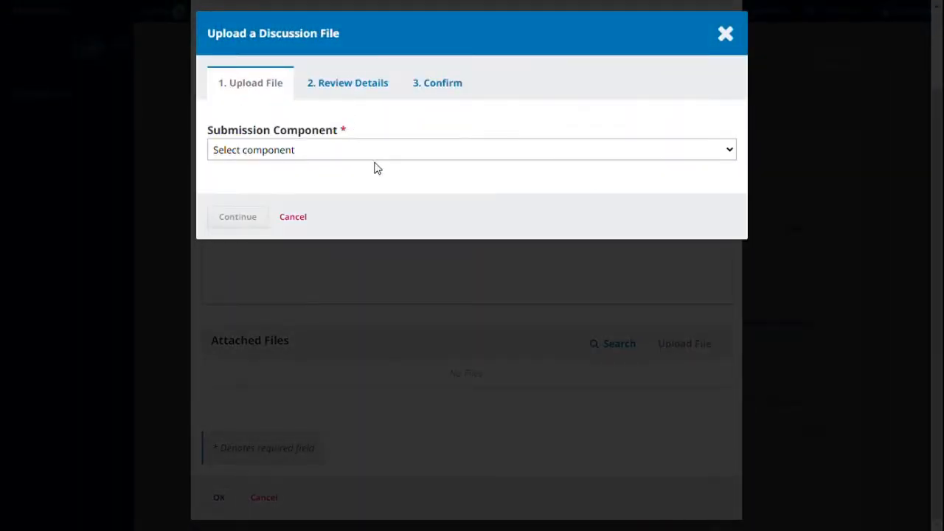
# - Choose Bibliography as the file component, then close the upload dialog and confirm discarding it
pyautogui.click(382, 154)
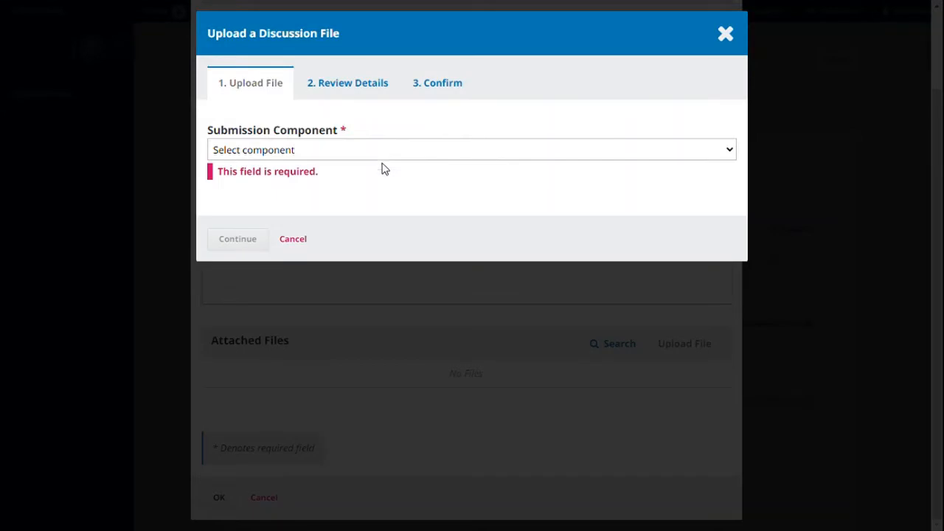
pyautogui.click(380, 242)
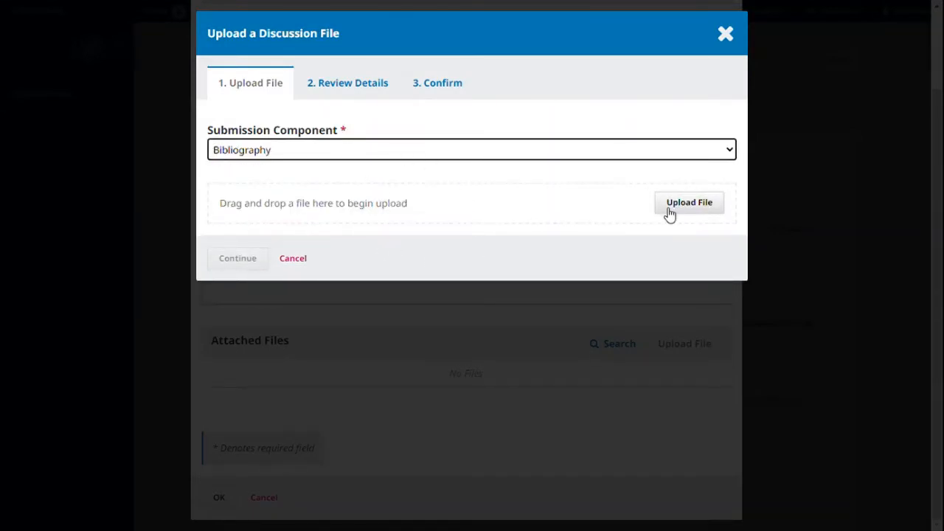
pyautogui.click(719, 53)
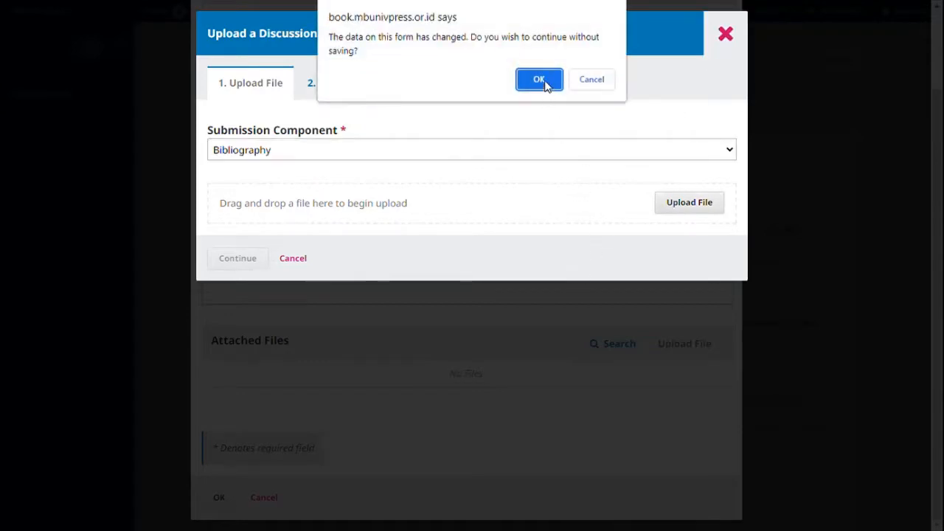
pyautogui.click(542, 80)
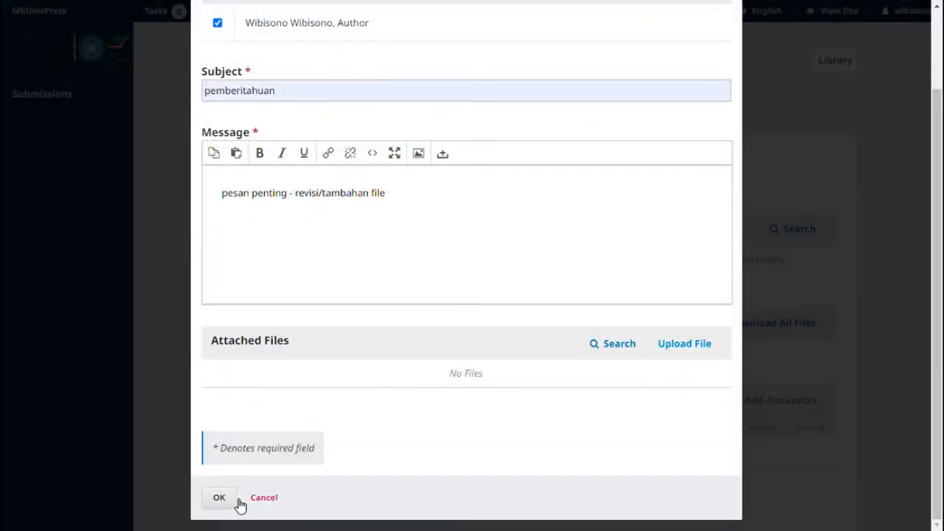
# - Try posting the discussion, then close the form unsaved after the error
pyautogui.click(233, 503)
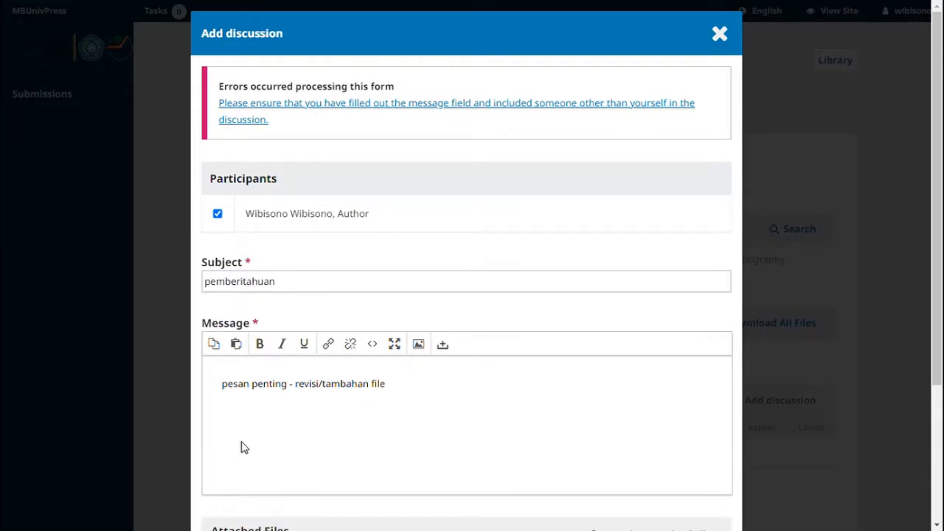
pyautogui.scroll(-5, 274, 424)
pyautogui.scroll(3, 355, 372)
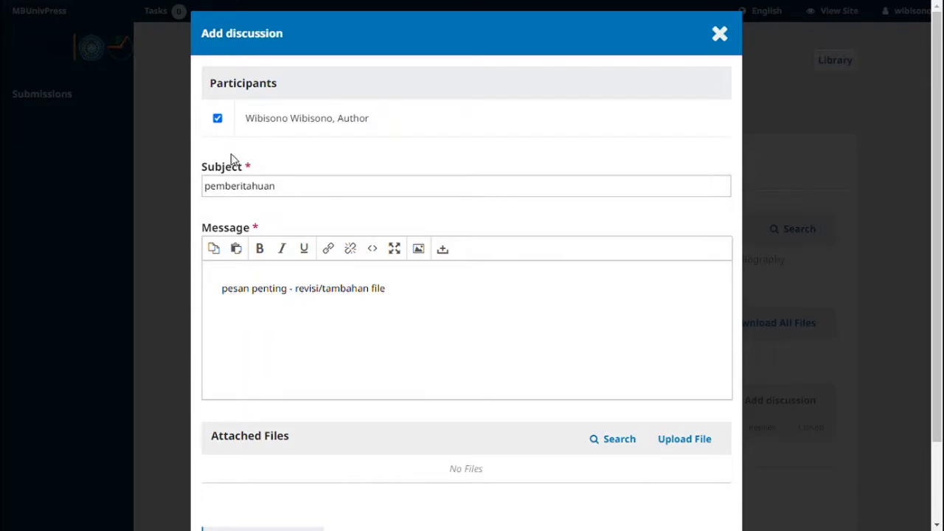
pyautogui.click(177, 183)
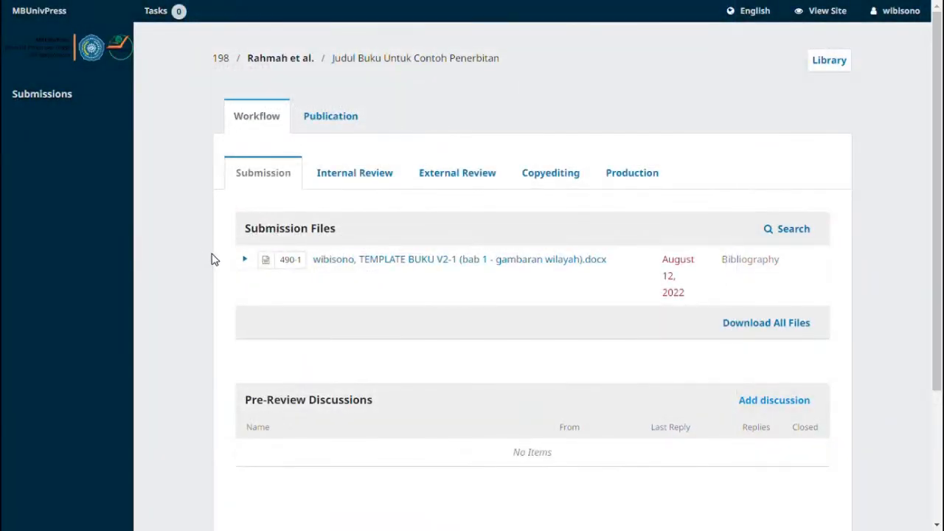